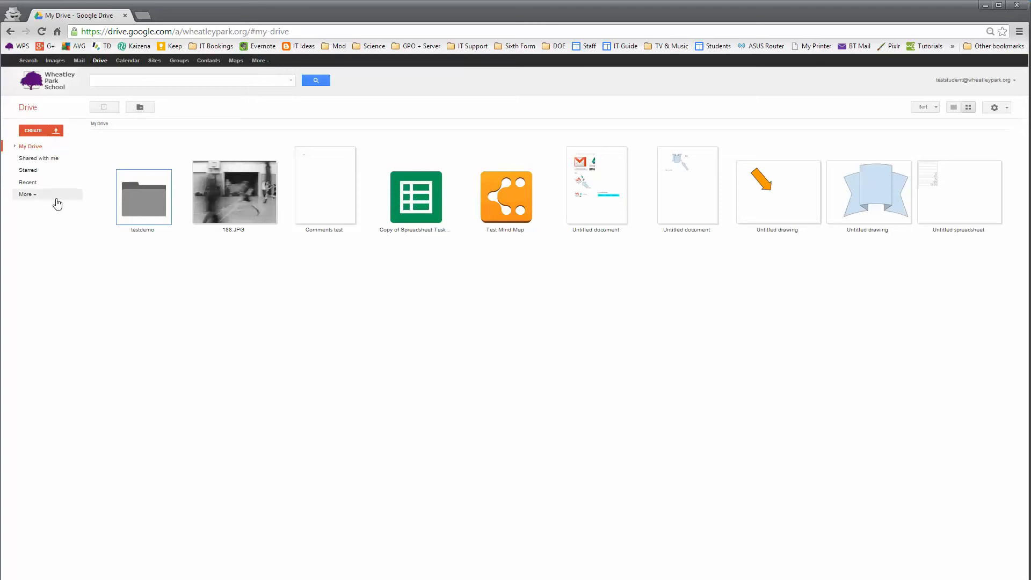
Step: Create a new text document and insert a table with three columns and one row
click(31, 132)
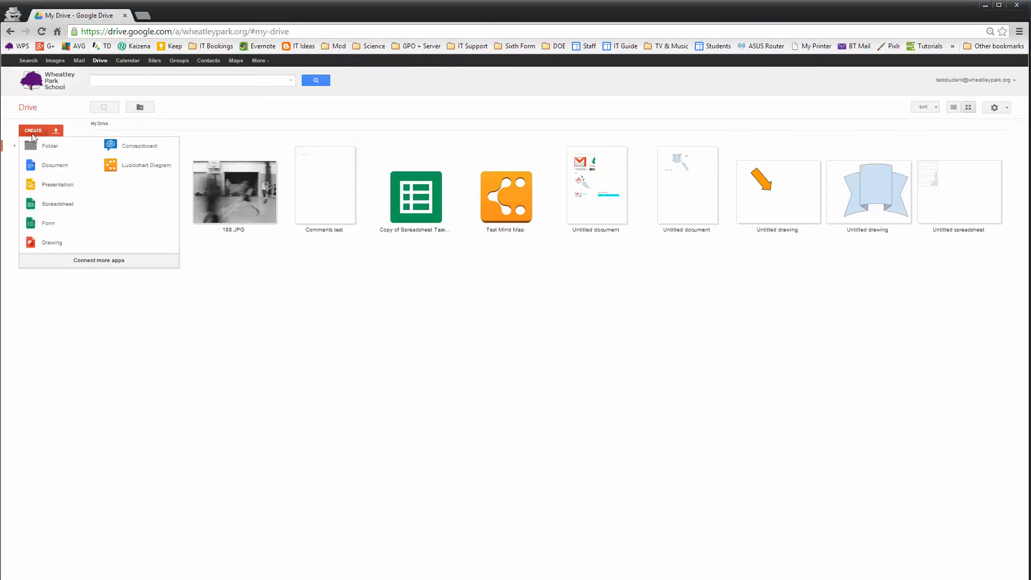
click(54, 167)
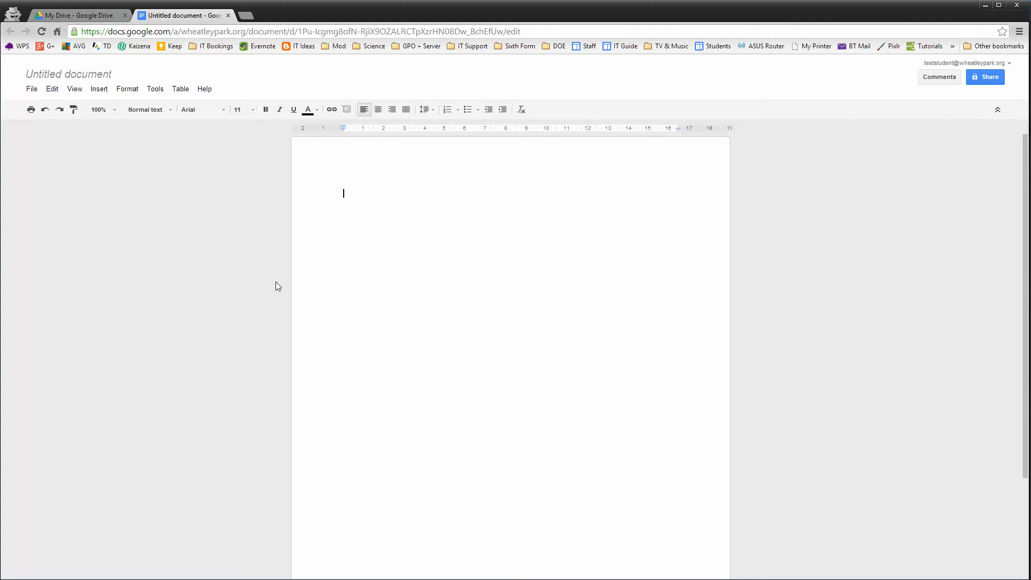
click(181, 90)
mouse_move(215, 116)
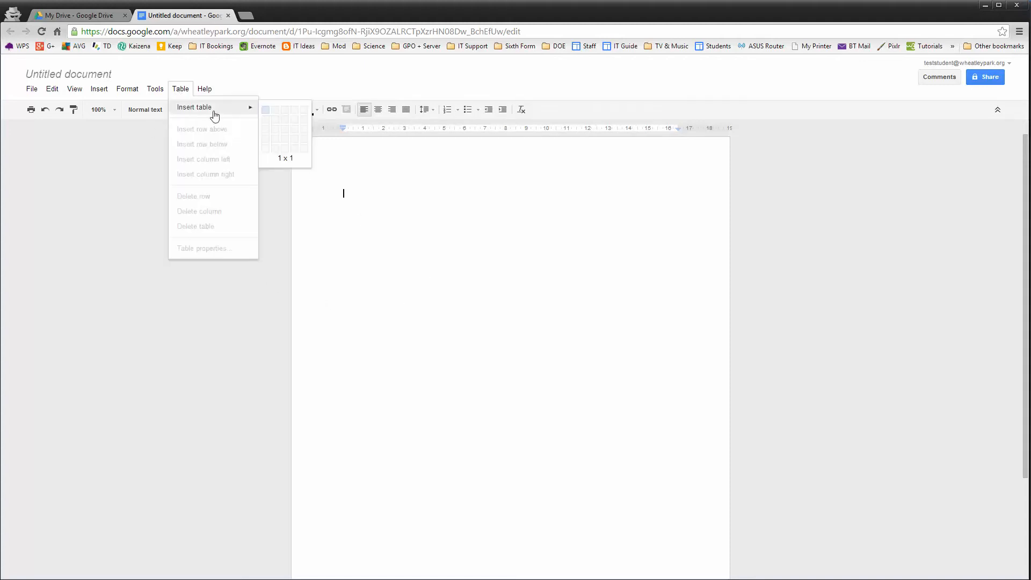
click(287, 112)
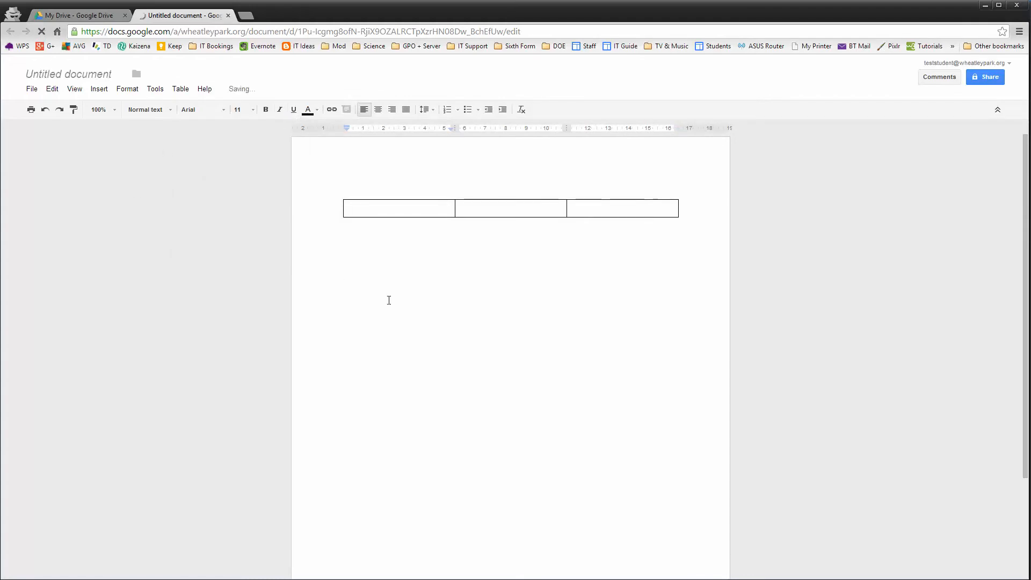
Step: In the page setup, set the top, bottom, left and right margins to 1 cm
click(32, 89)
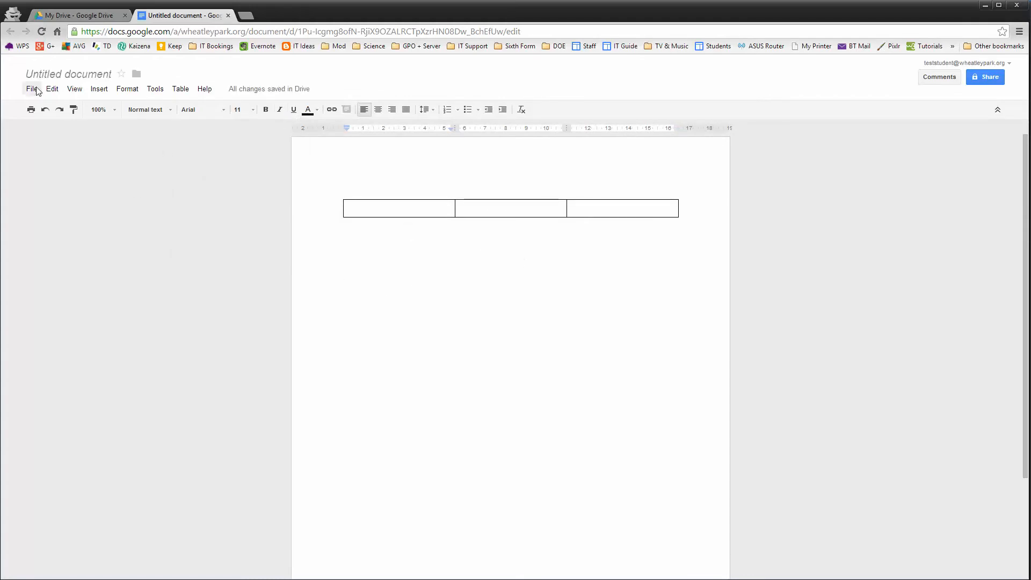
click(75, 299)
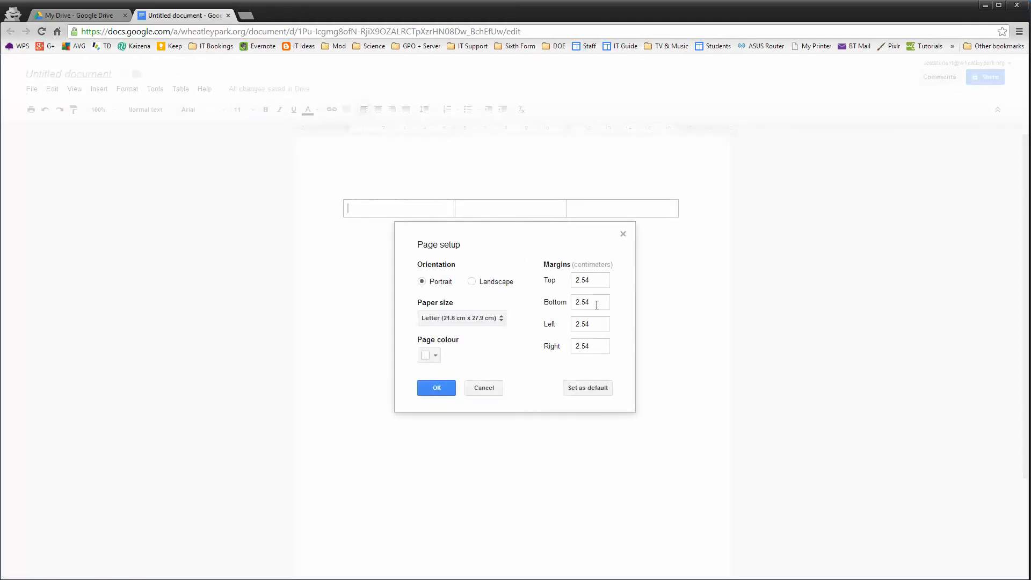
drag(591, 279, 531, 283)
key(BackSpace)
text(1)
key(Tab)
text(1)
key(Tab)
text(1)
key(Tab)
text(1)
key(Tab)
Step: Choose A4 (21.0 cm x 29.7 cm) as the paper size, save the page setup as default and apply it
click(481, 320)
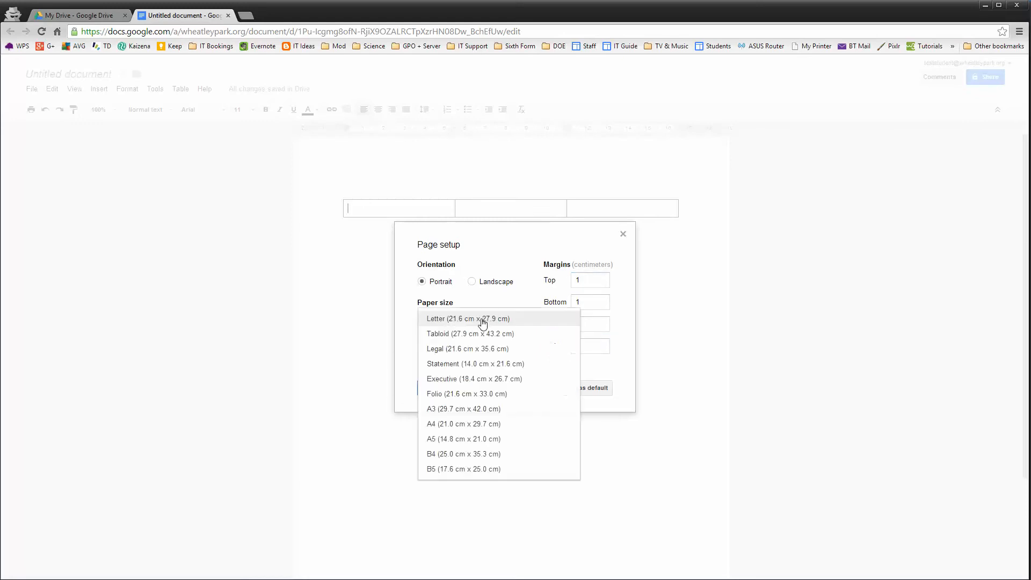
click(472, 423)
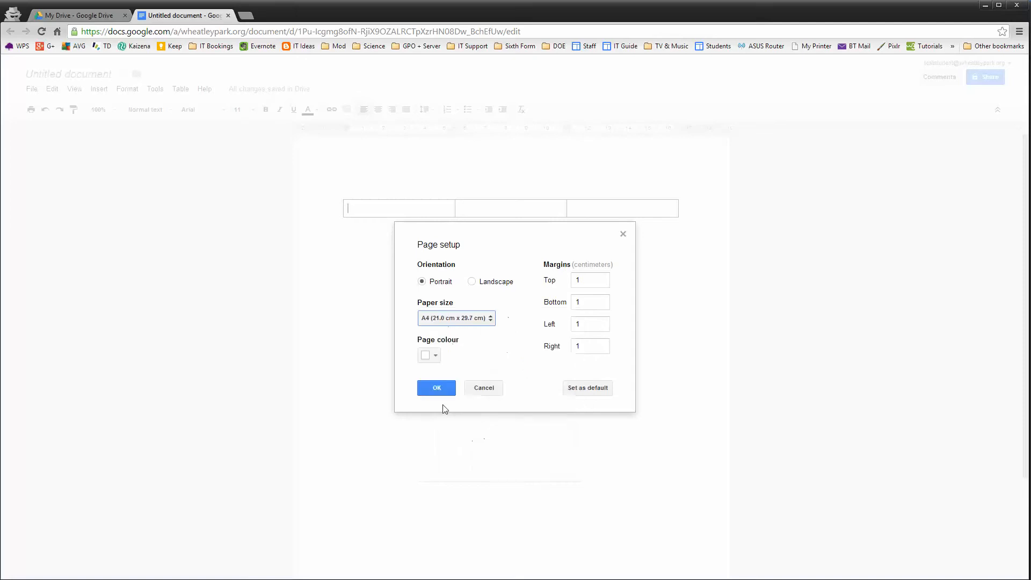
click(594, 389)
click(426, 389)
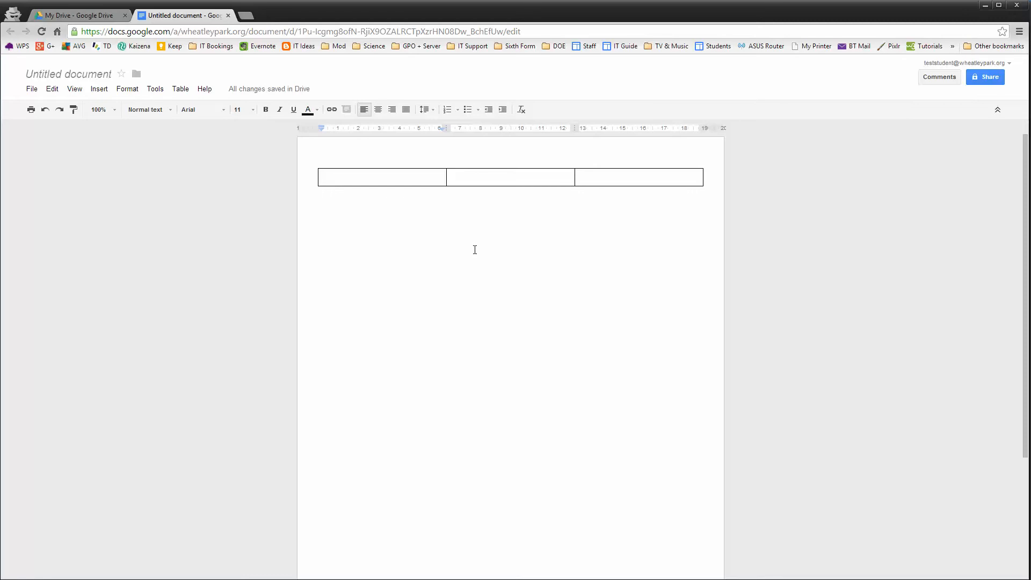
Step: Enter the sentence "Paris is a nice place to visit." in the first table cell
text(Paris is a nice )
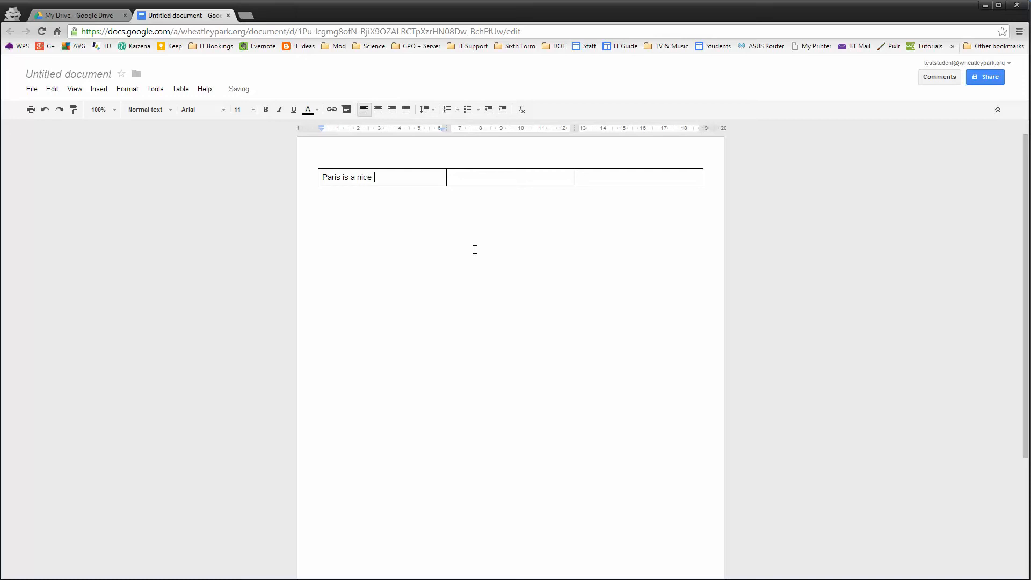
text(place to visit.)
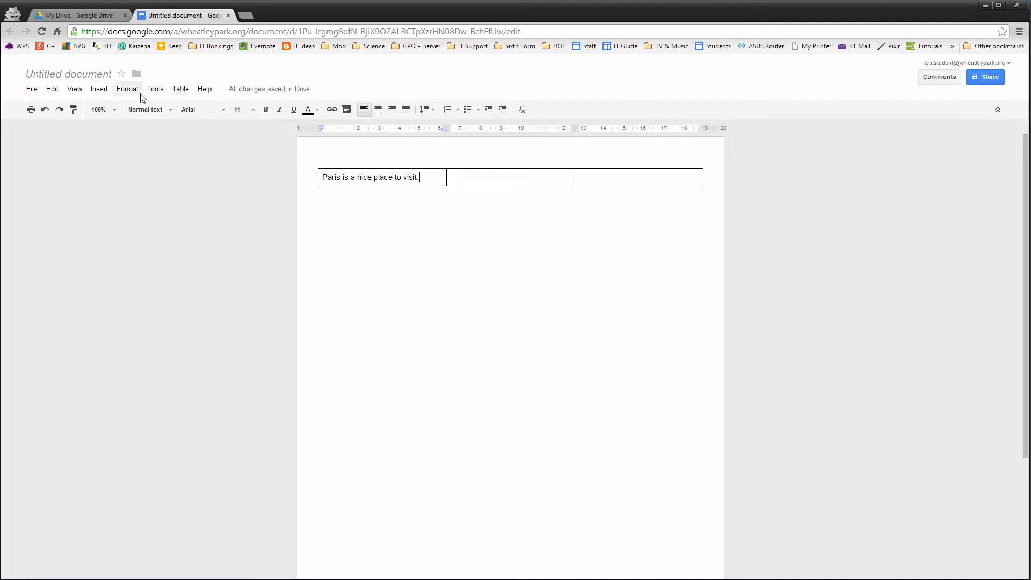
Step: Search for Paris with the Research tool and look through the image and web results
click(155, 88)
click(166, 124)
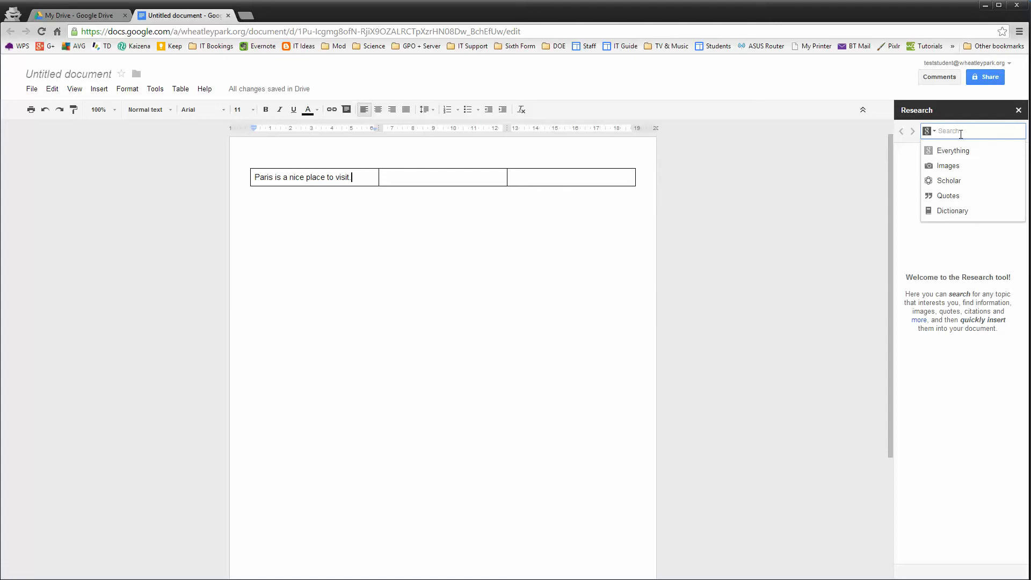
click(961, 133)
text(Paris)
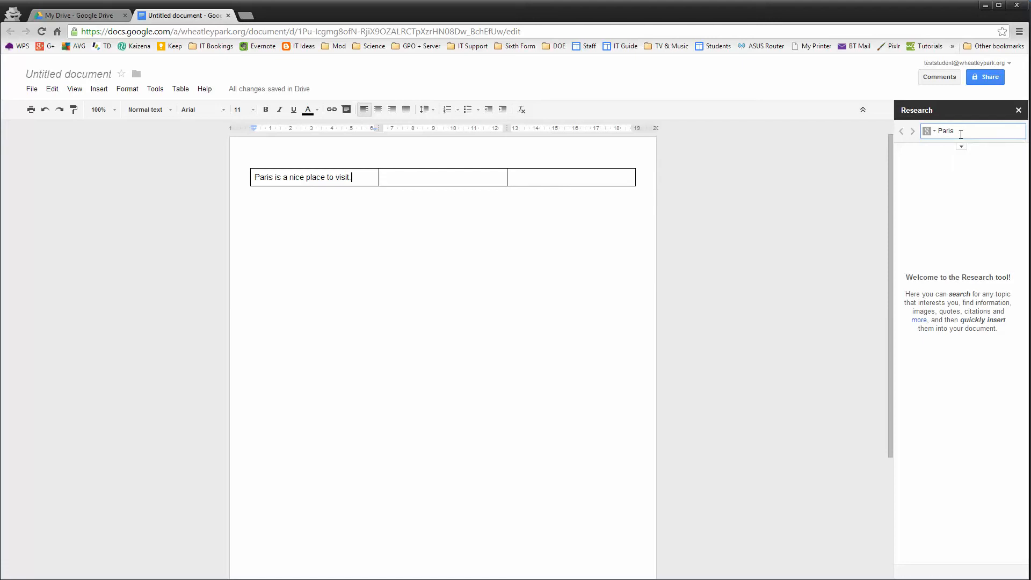
key(Return)
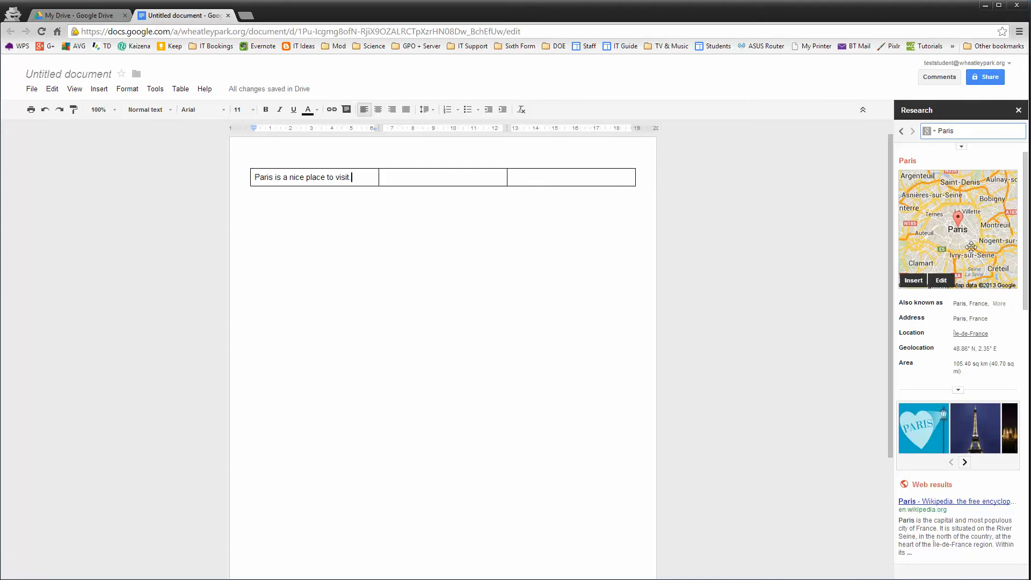
click(965, 463)
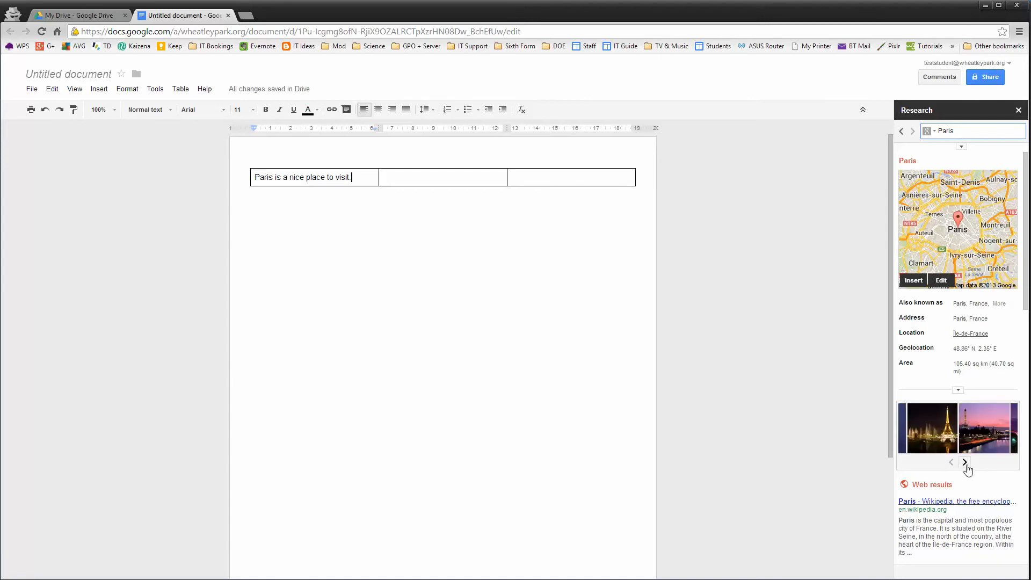
click(966, 463)
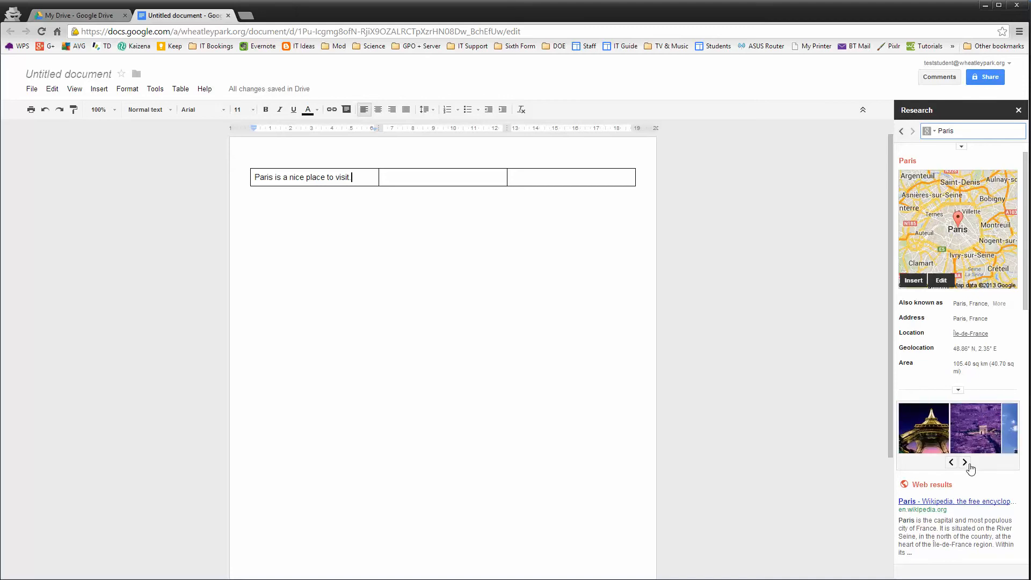
scroll(967, 467, down, 3)
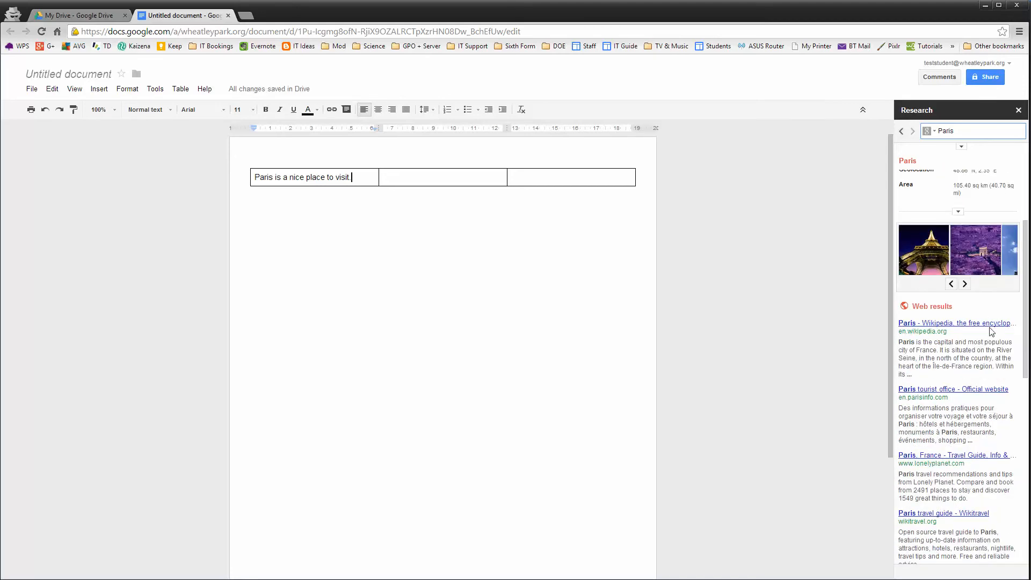
Step: Preview the Wikipedia result on Paris, open the full article to look through it, and close it again
mouse_move(983, 363)
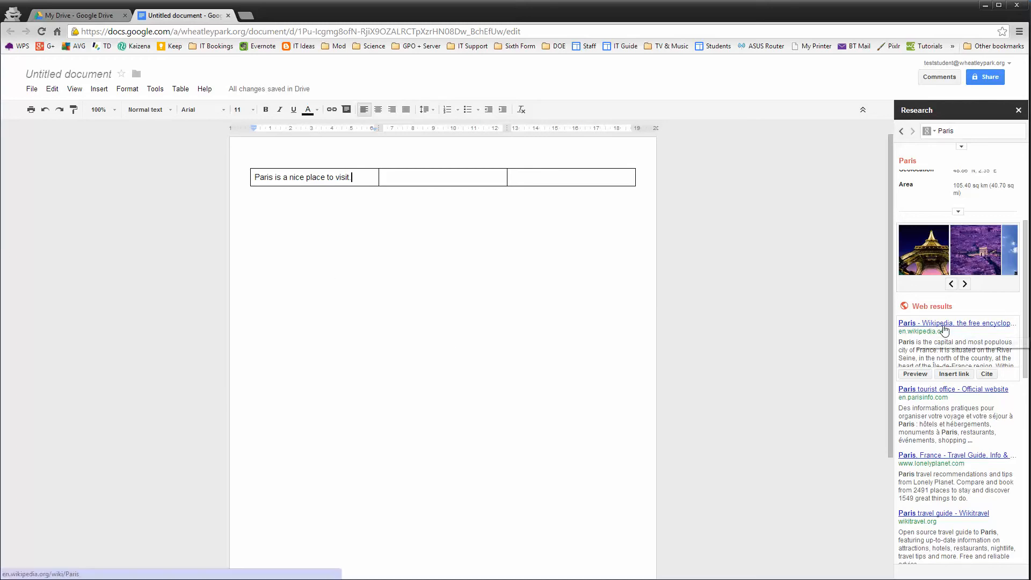
click(925, 375)
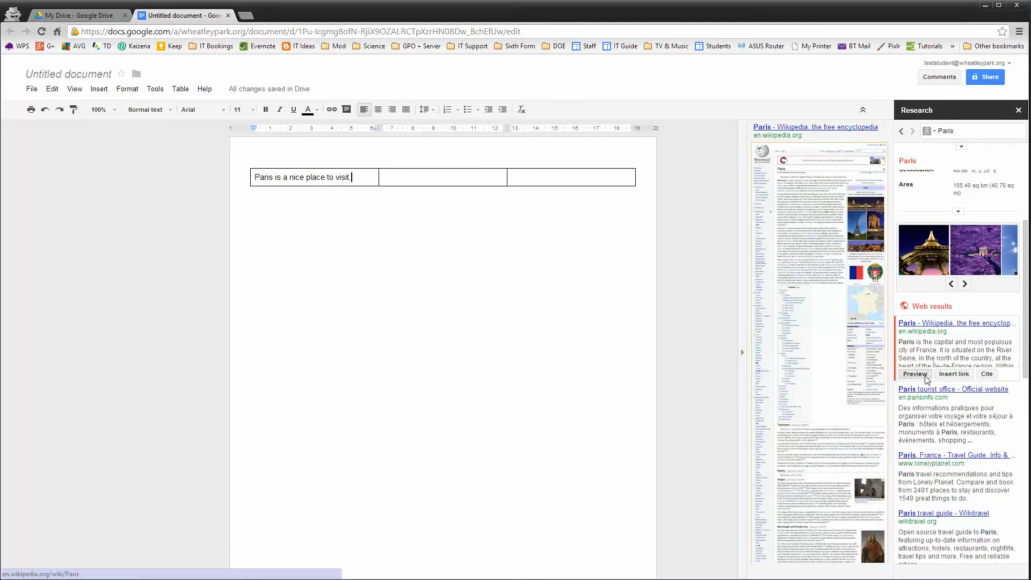
click(833, 373)
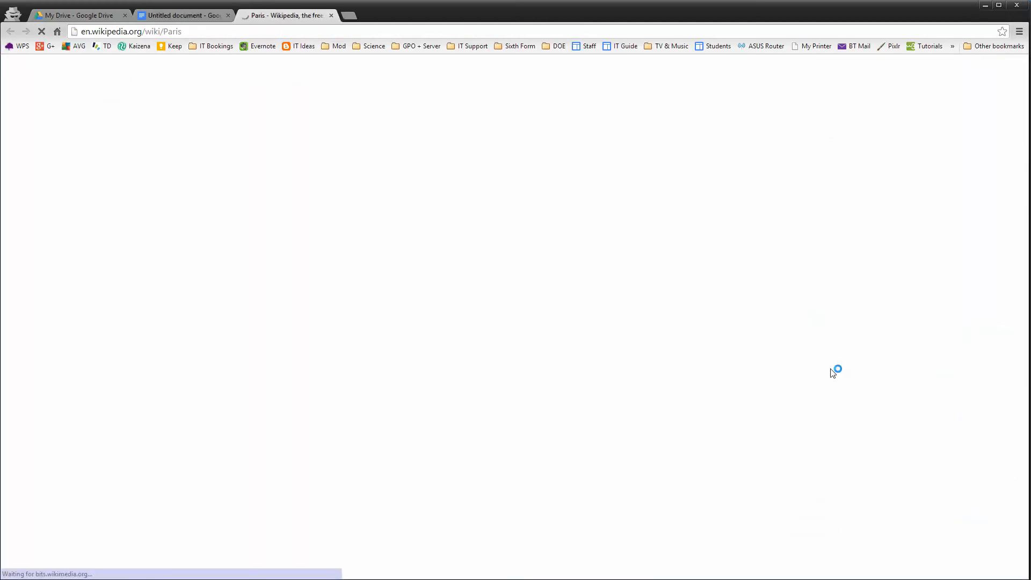
scroll(462, 303, down, 3)
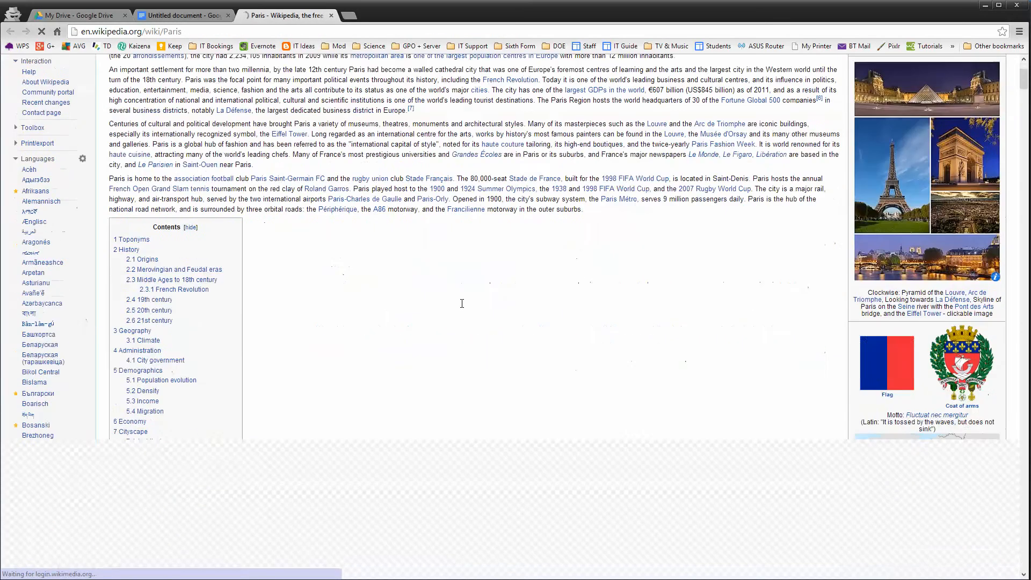
scroll(462, 303, up, 3)
click(331, 15)
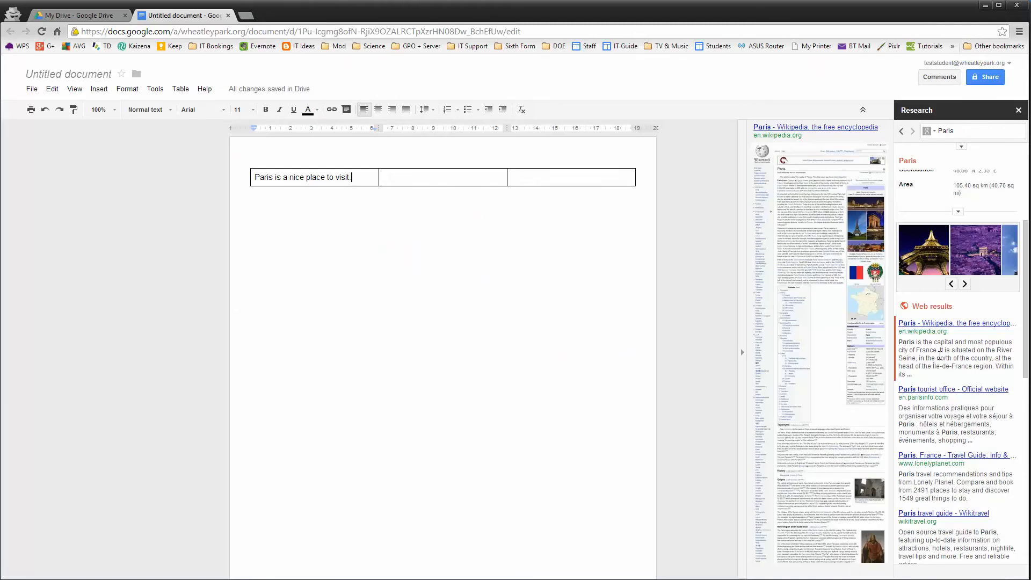
Step: Cite the Wikipedia article on Paris as a footnote to the sentence in the first cell
mouse_move(937, 335)
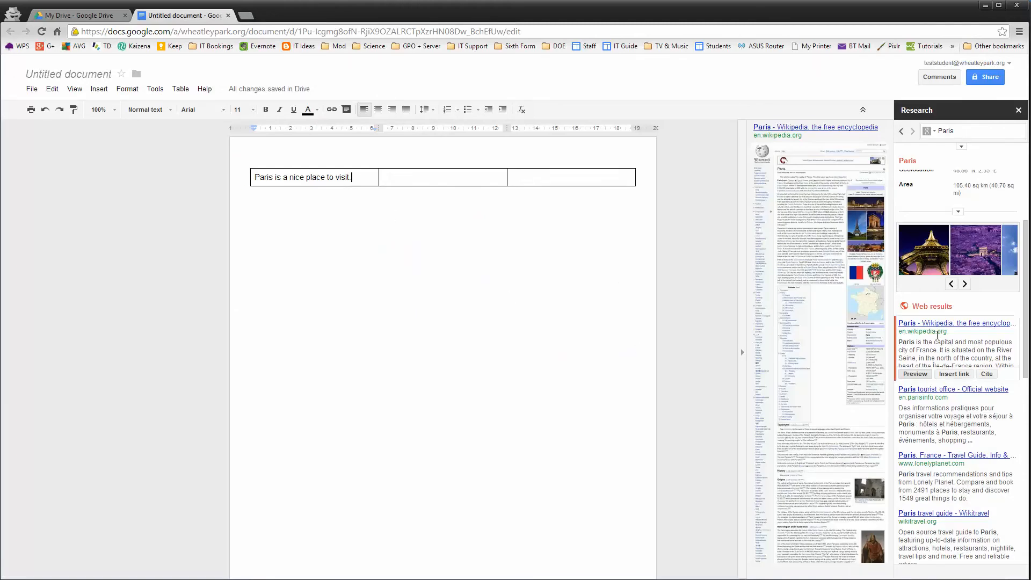
click(991, 377)
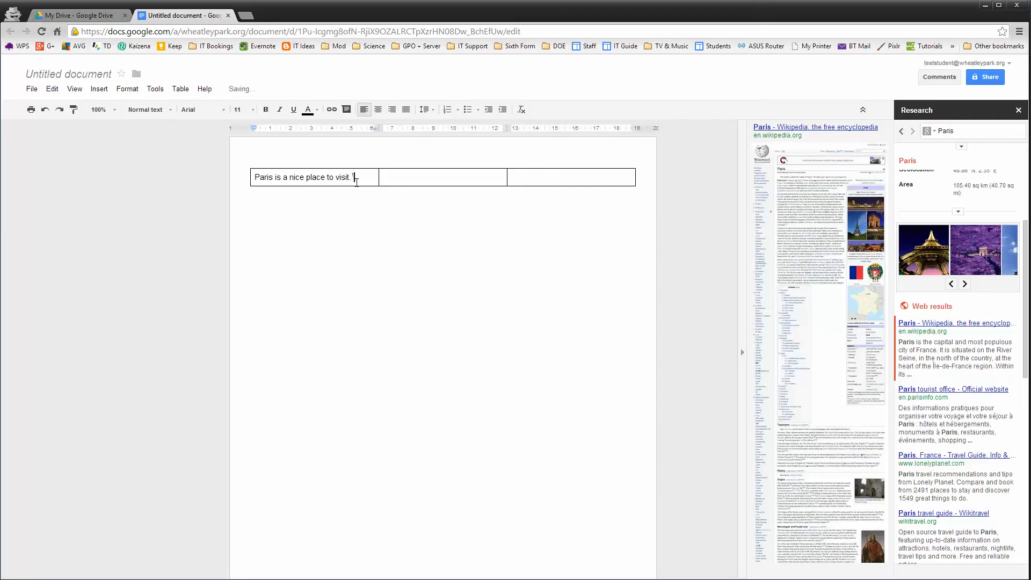
scroll(458, 348, down, 3)
Step: Insert the night image of the Eiffel Tower with fountains from the research results into the middle table cell and check its footnote
click(397, 180)
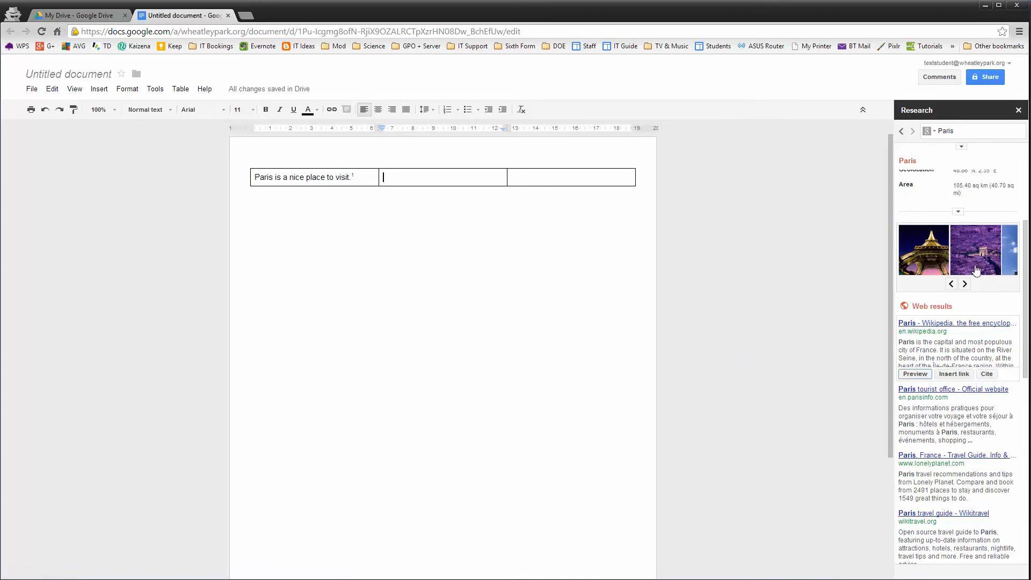
click(951, 285)
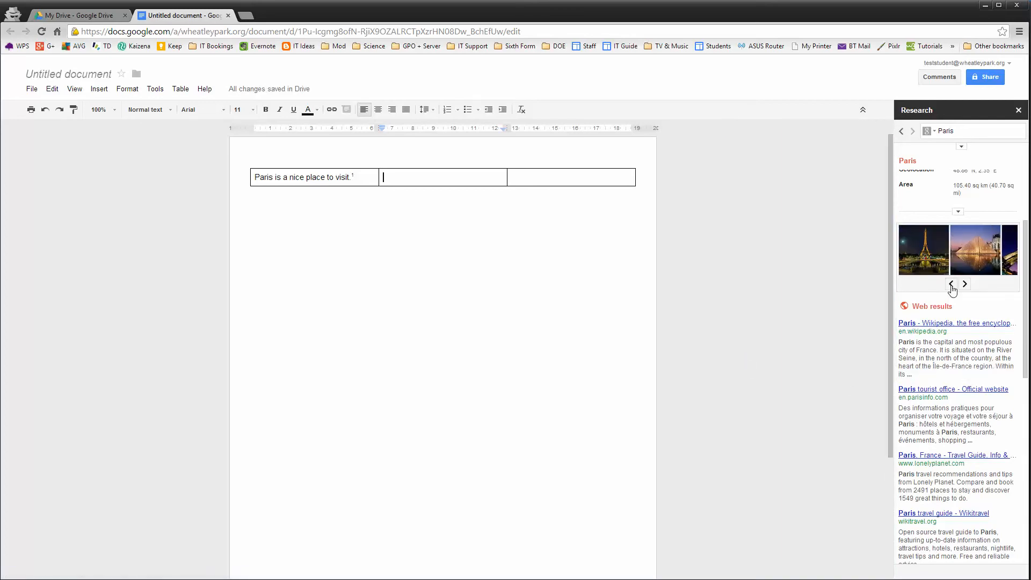
click(952, 284)
click(952, 285)
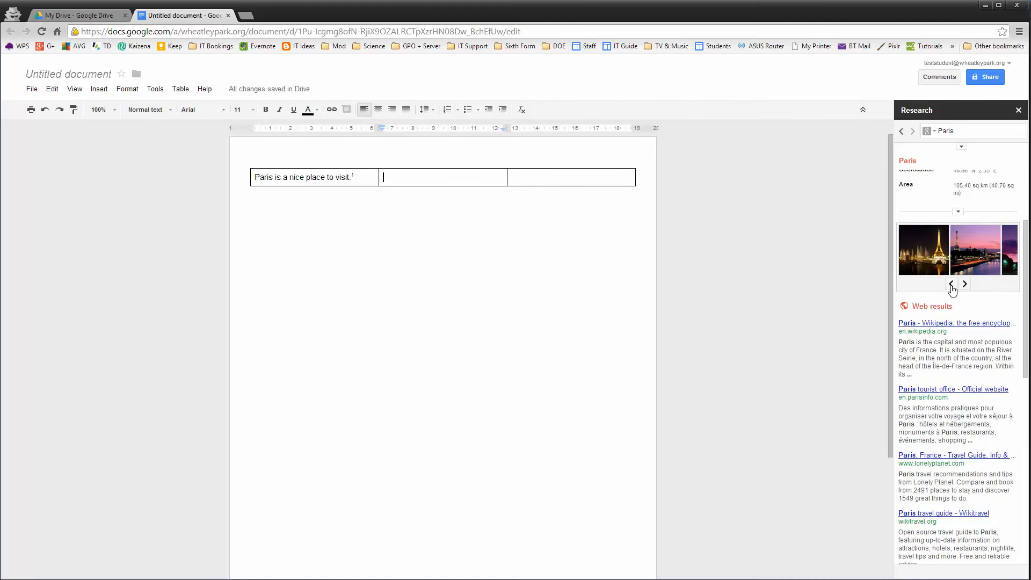
mouse_move(931, 261)
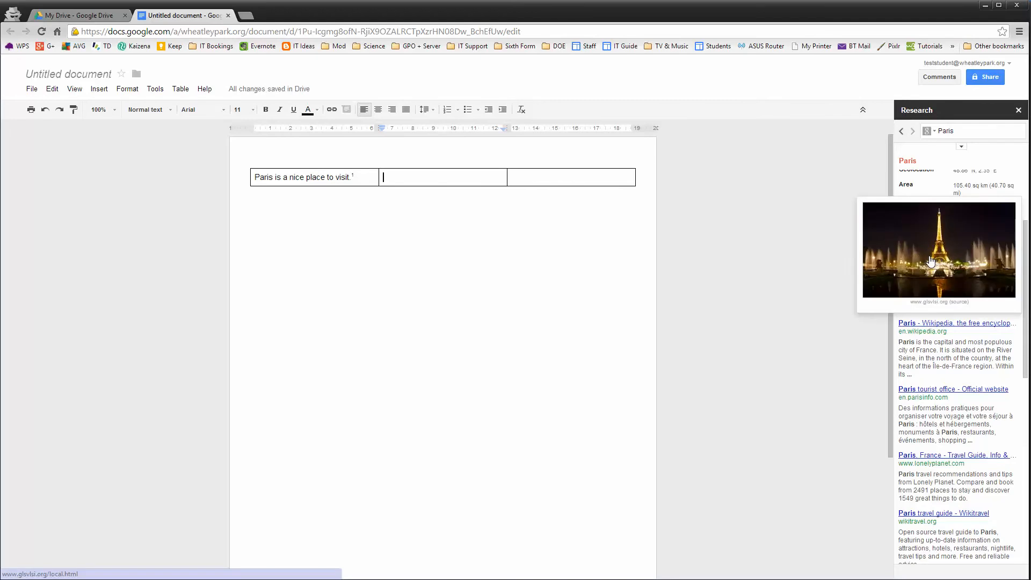
drag(931, 262, 418, 194)
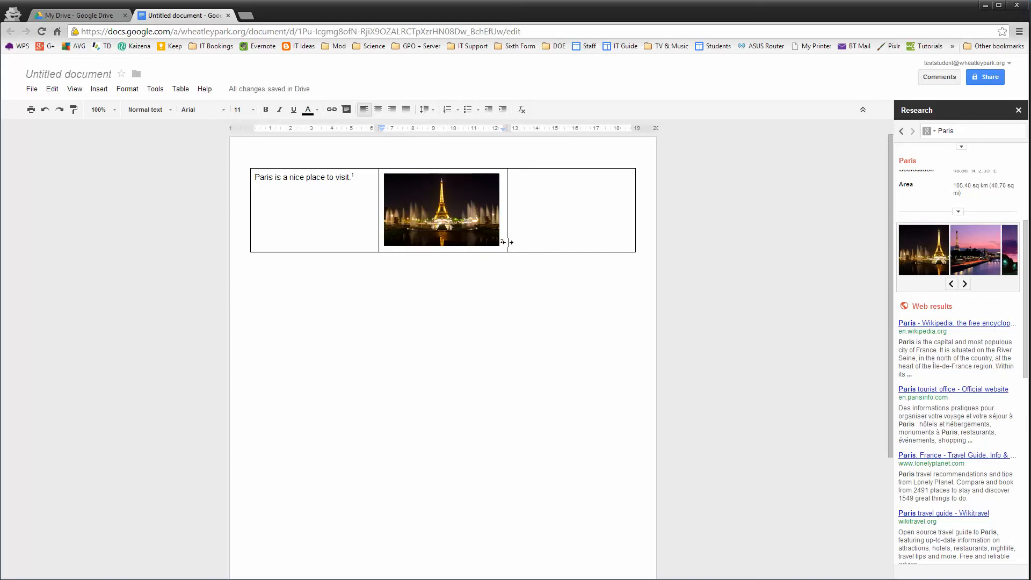
scroll(520, 355, down, 3)
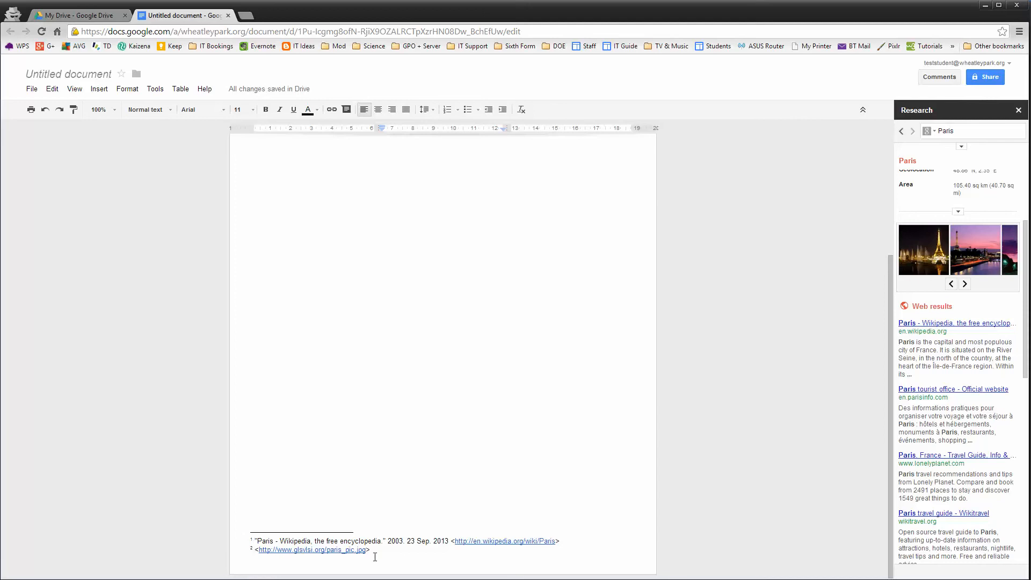
scroll(501, 483, up, 3)
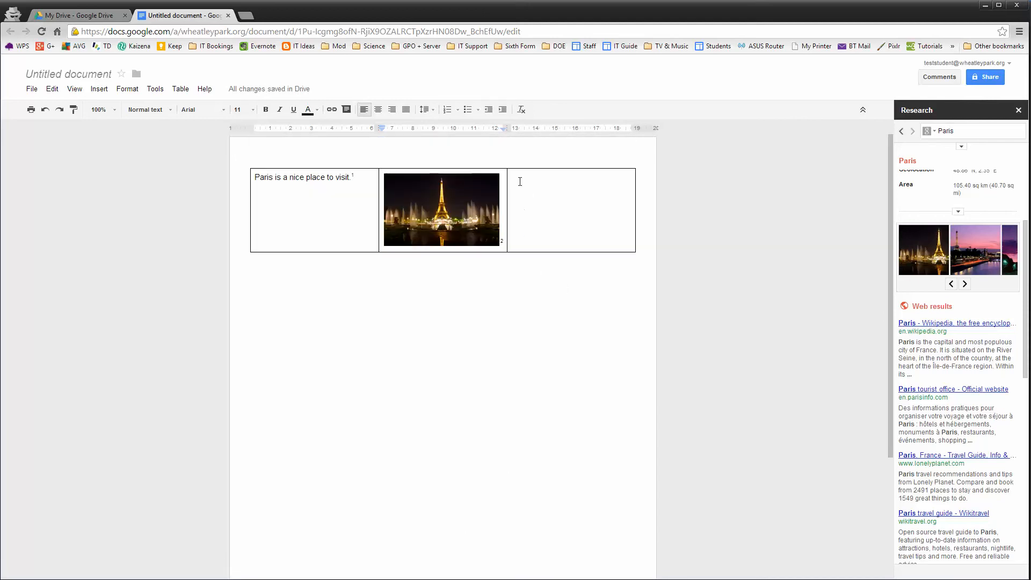
Step: Browse the Paris image results and insert the daytime Eiffel Tower photo with the blue sky into the third table cell
click(519, 180)
click(964, 285)
click(965, 284)
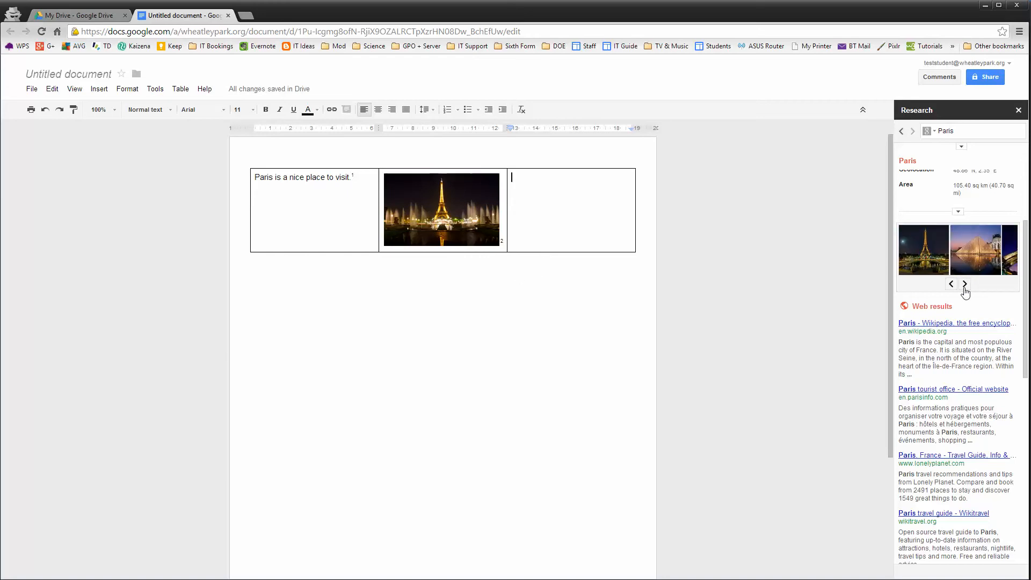
click(951, 285)
click(951, 284)
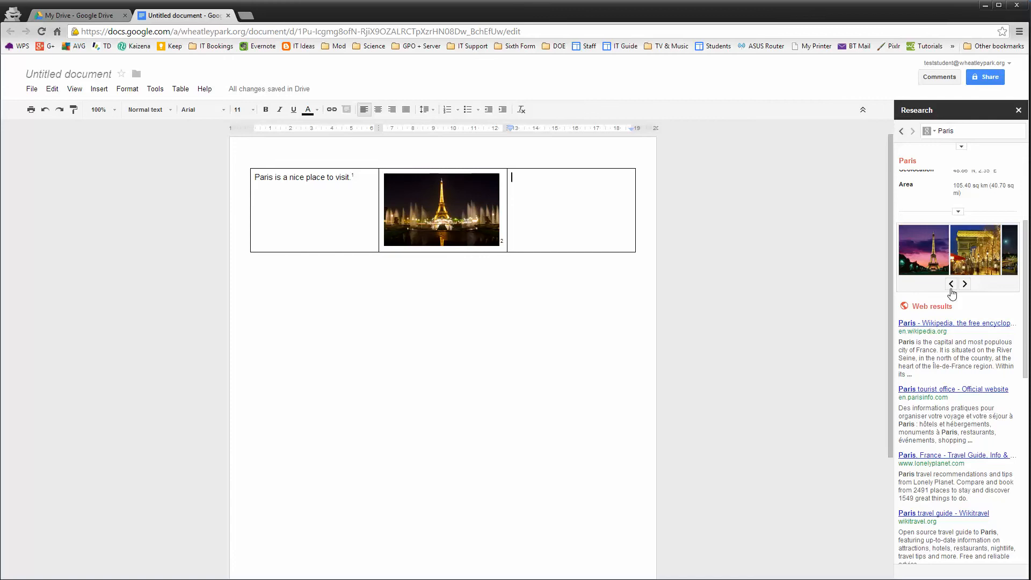
click(965, 284)
click(966, 288)
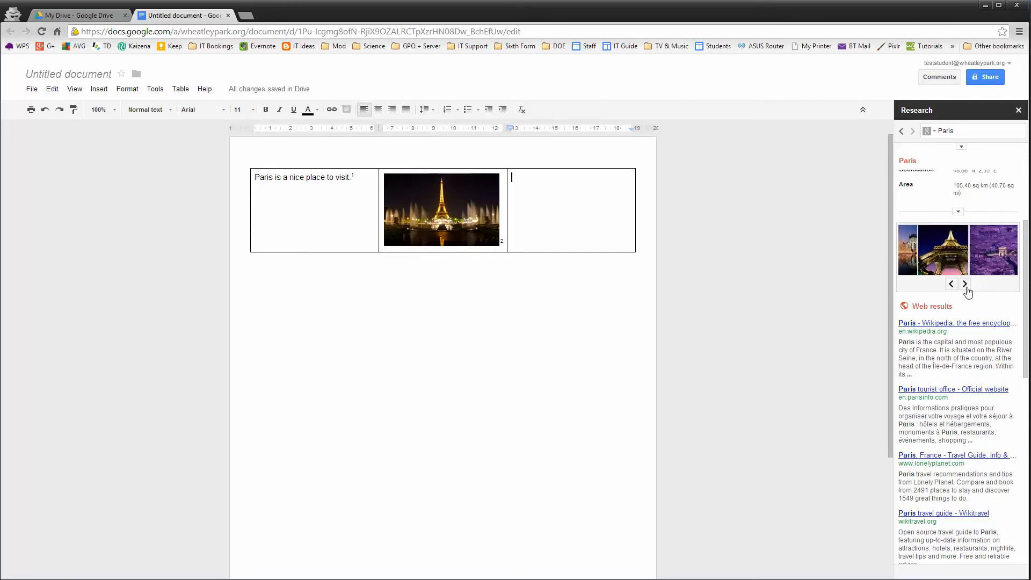
click(966, 288)
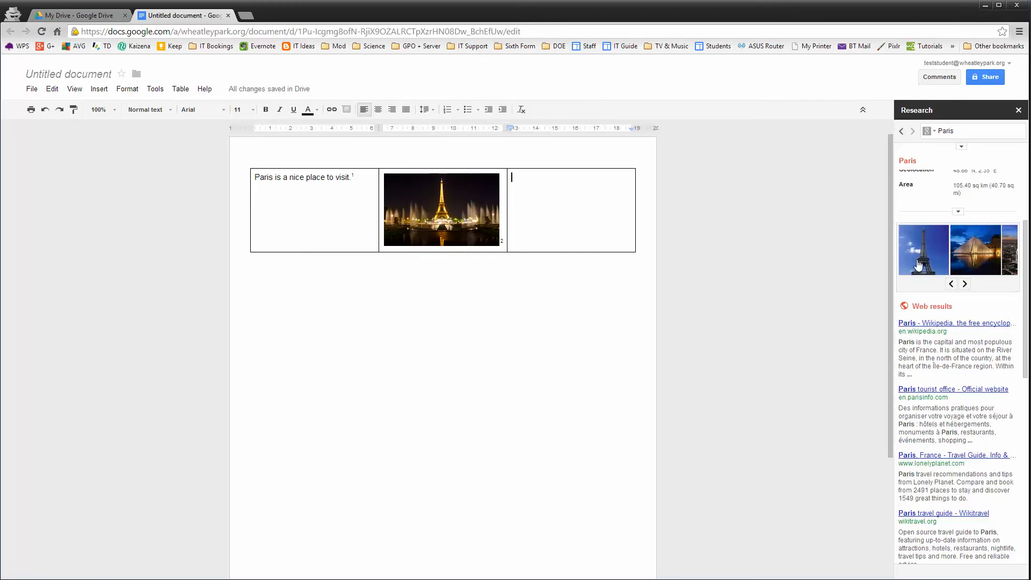
drag(924, 249, 556, 203)
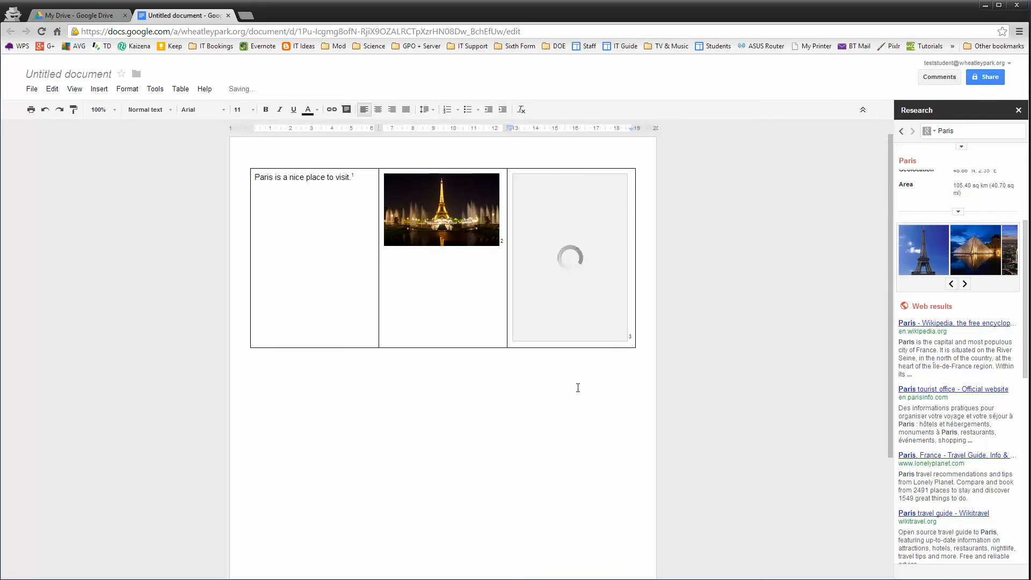
Step: Shrink the daytime Eiffel Tower image to about two thirds of its size, centre it in its cell, and check its footnote
click(626, 339)
drag(629, 341, 590, 286)
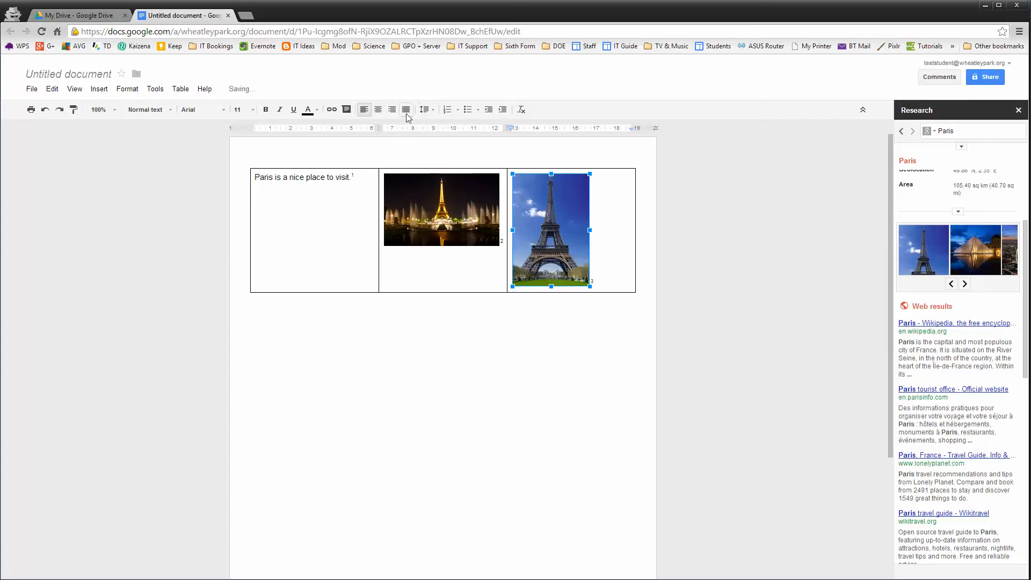
click(378, 109)
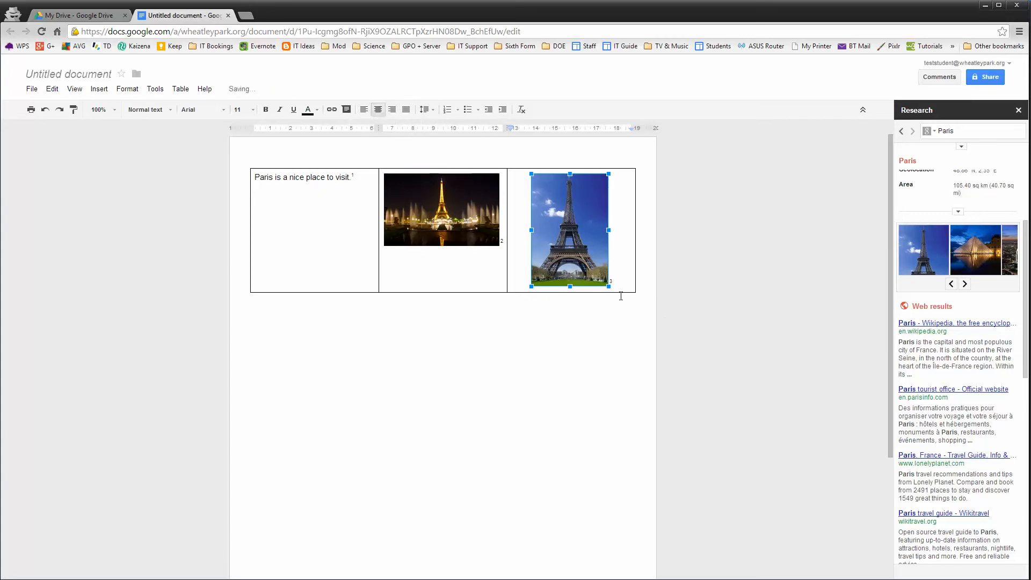
scroll(574, 419, down, 3)
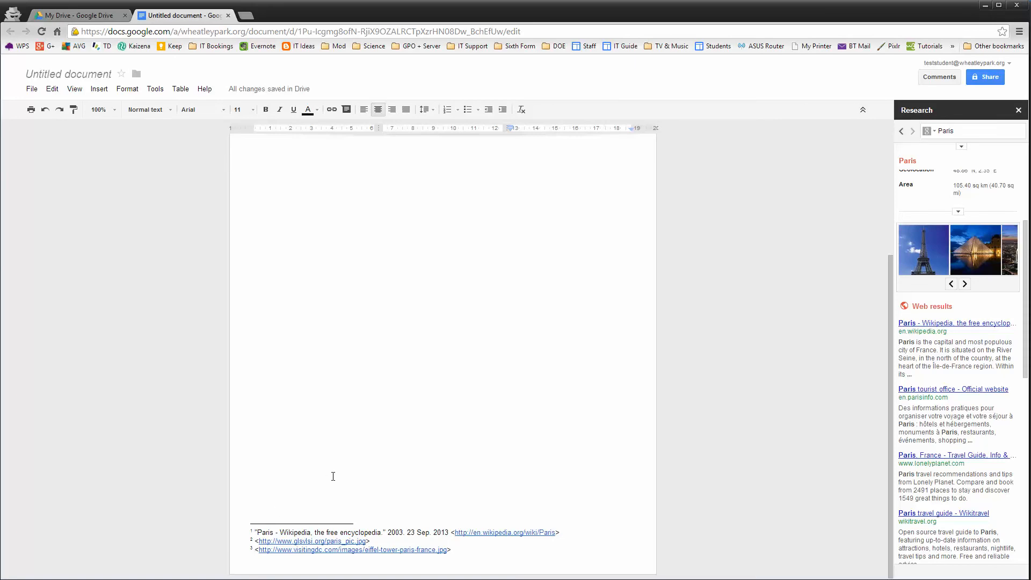
scroll(333, 477, up, 3)
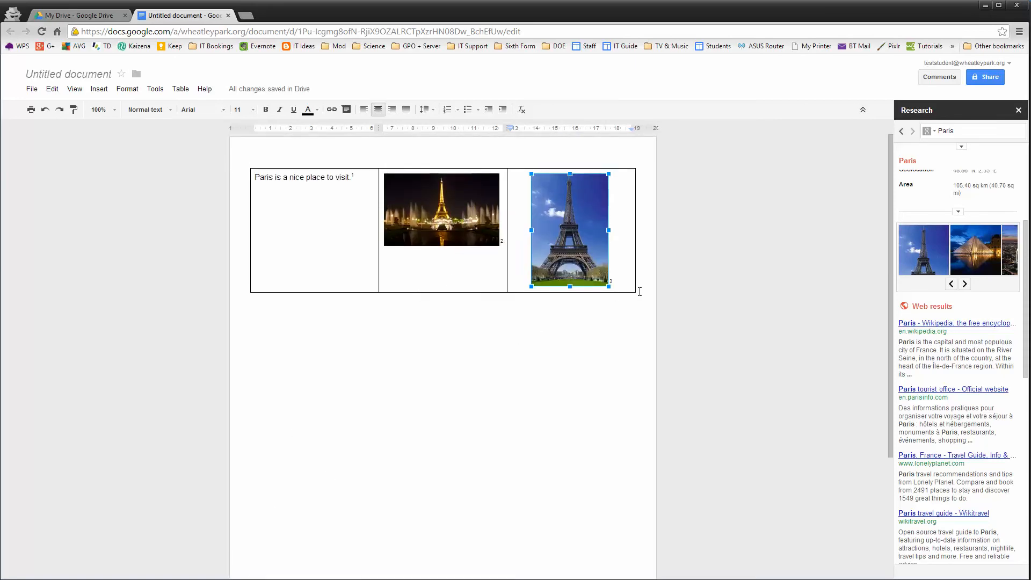
click(628, 278)
click(268, 243)
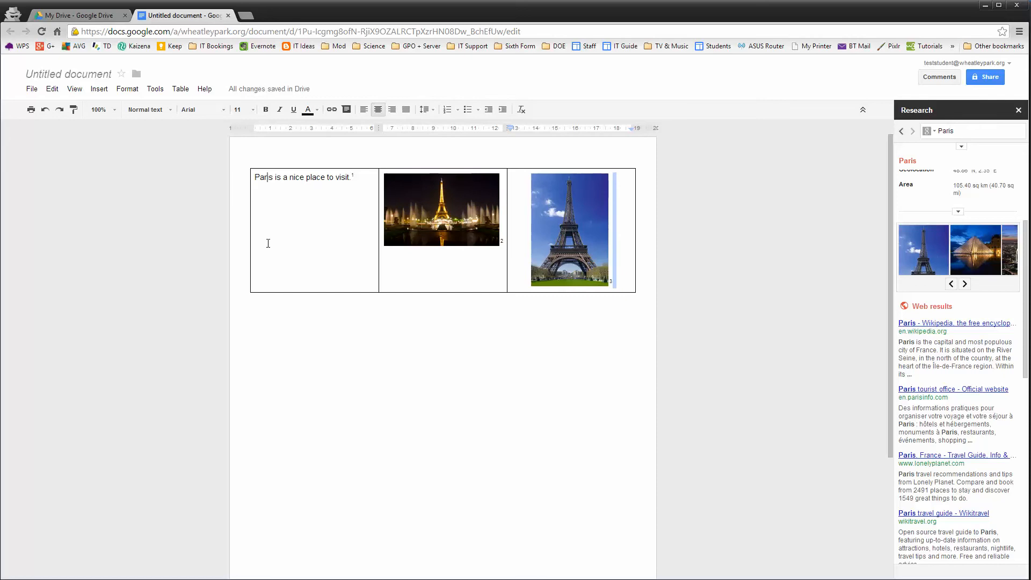
key(Return)
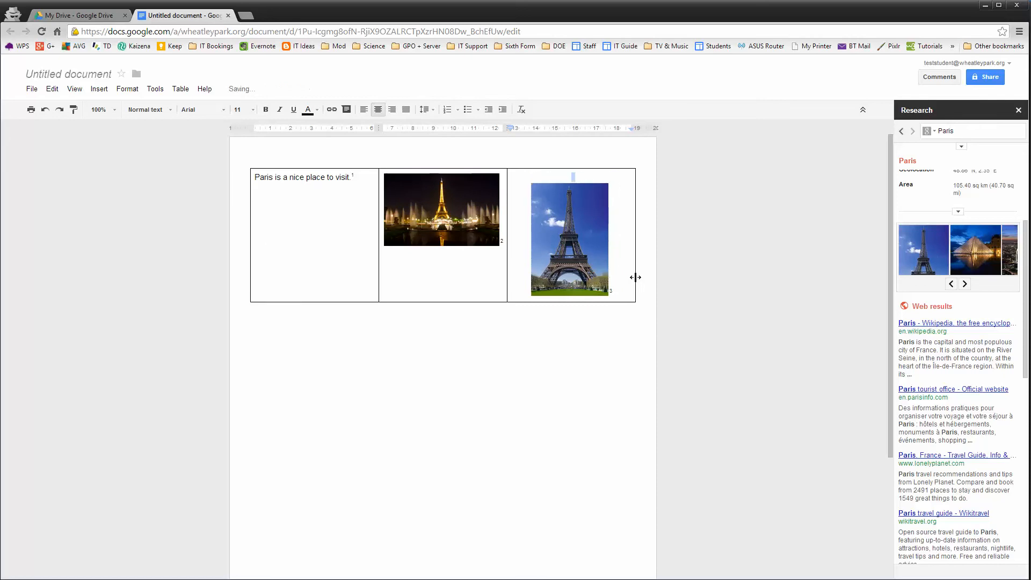
click(45, 110)
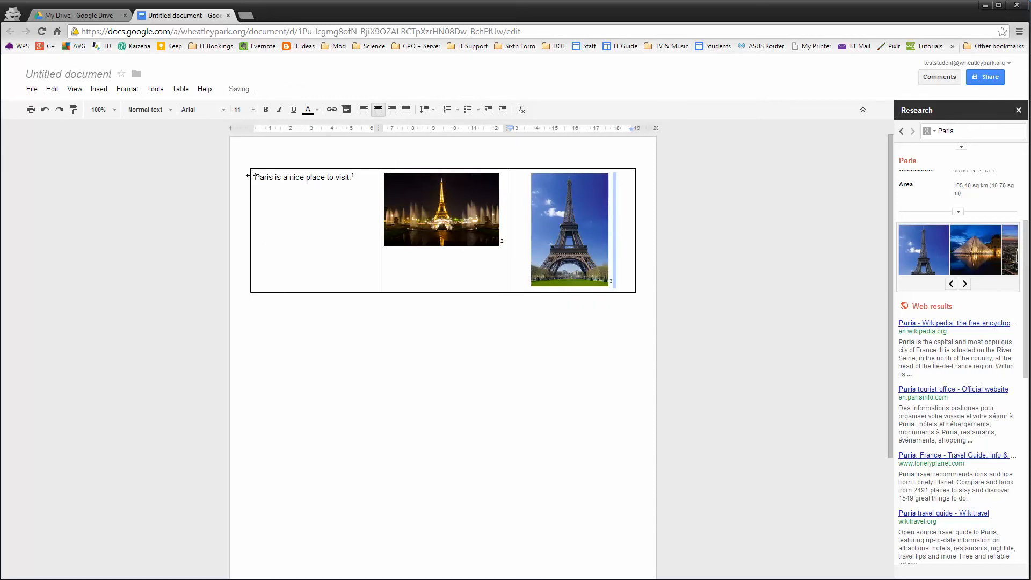
Step: Set the border of the whole three-column table to 0pt and look over the page and its footnotes
drag(246, 176, 684, 297)
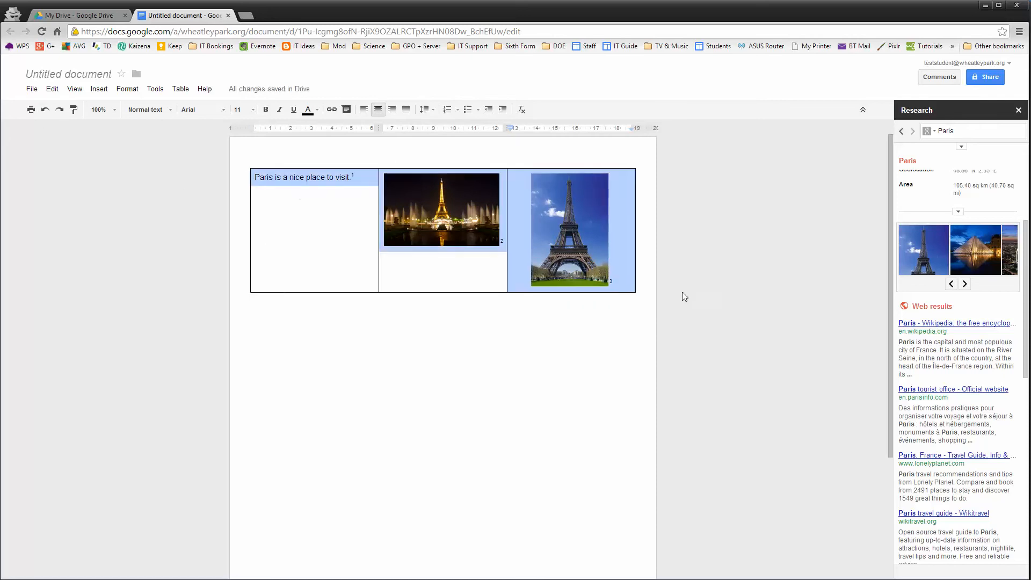
right_click(514, 262)
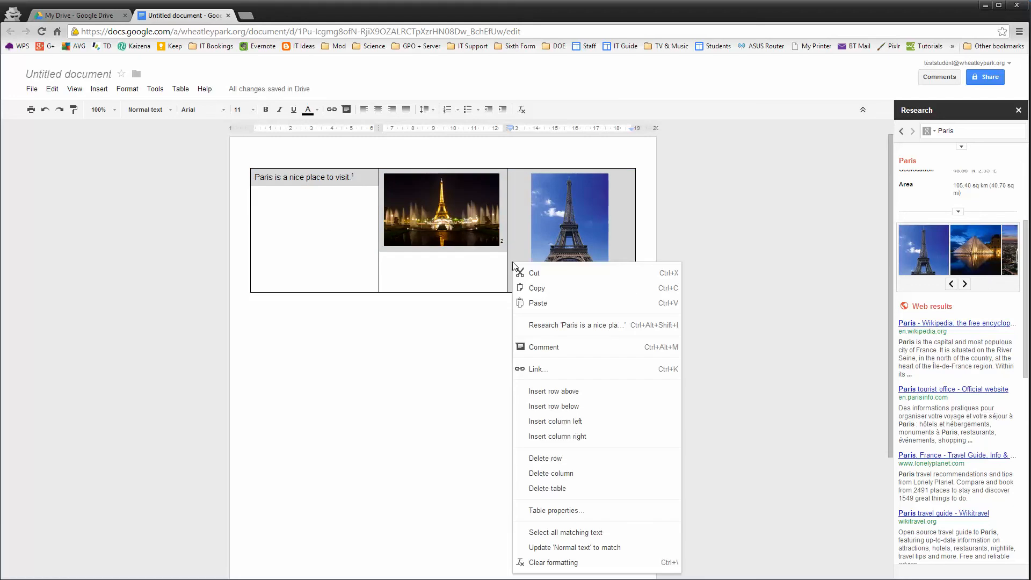
click(556, 511)
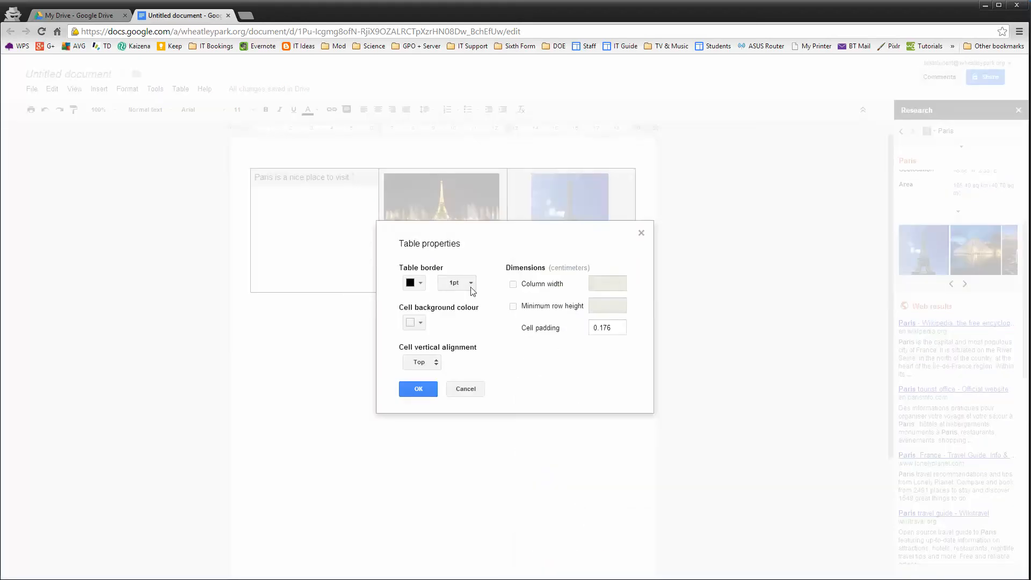
click(472, 284)
click(462, 303)
click(422, 390)
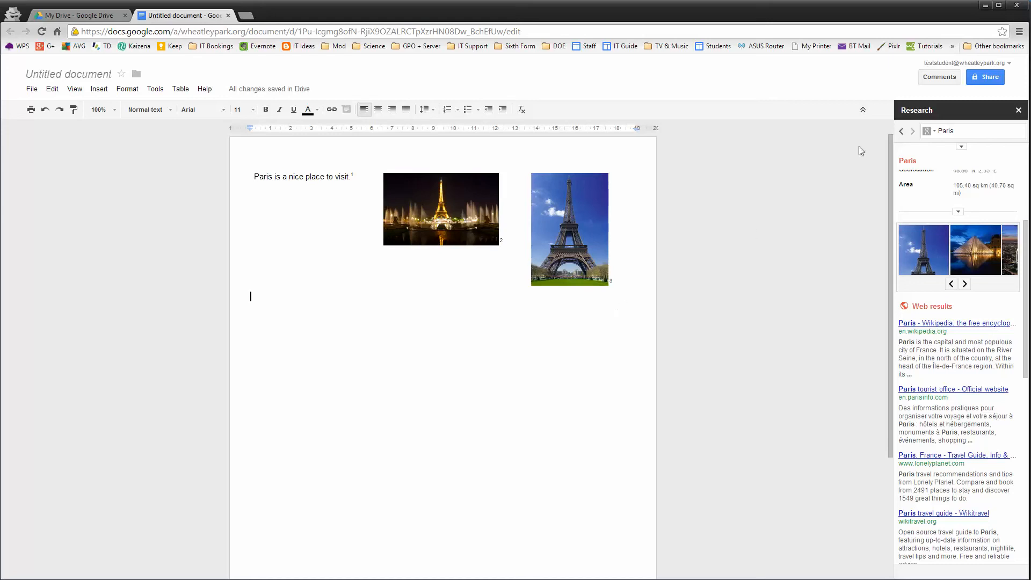
mouse_move(939, 393)
scroll(481, 433, down, 3)
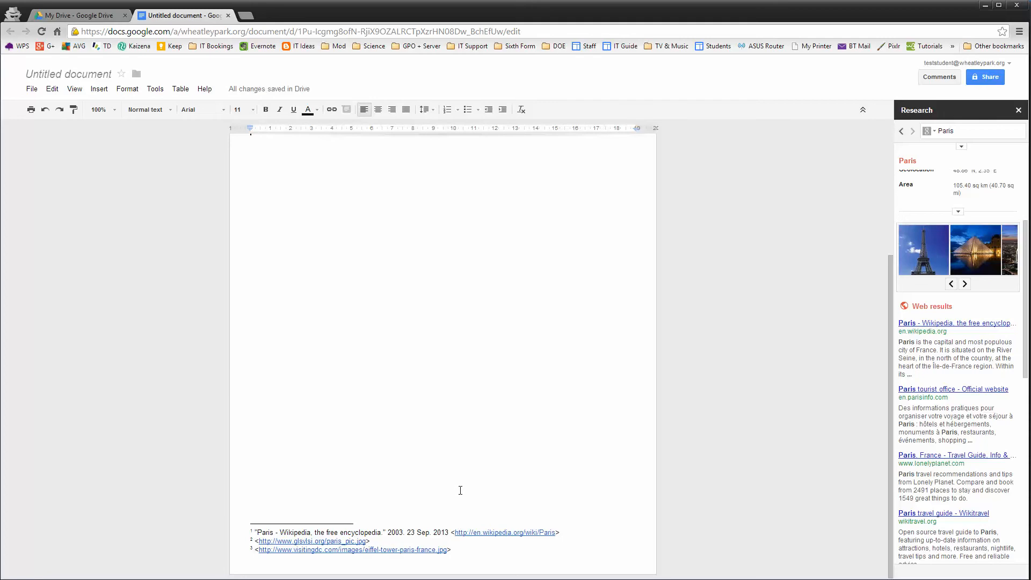
scroll(461, 490, up, 3)
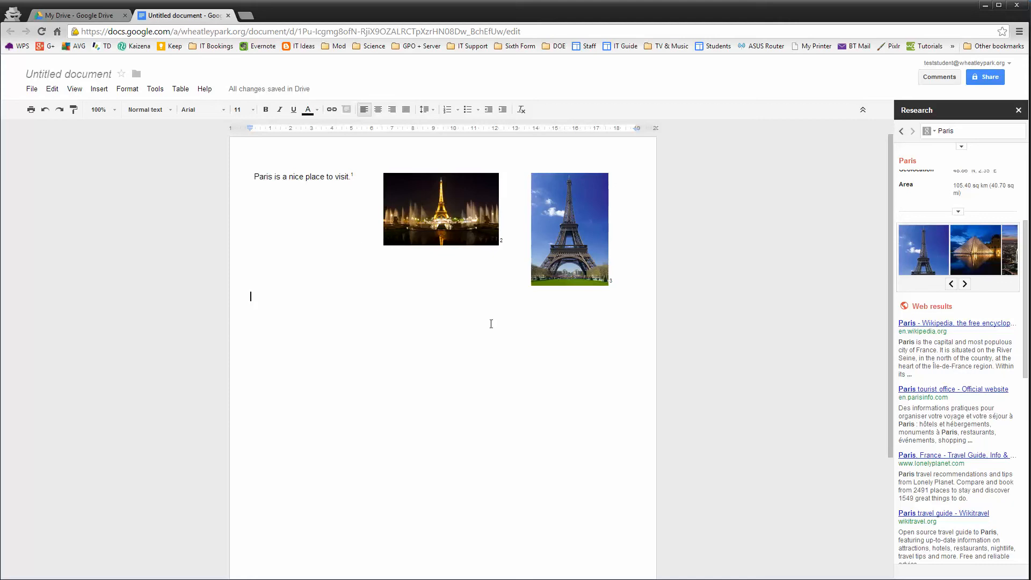
Step: Add blank lines below the night image in the middle cell and insert a nested table of three columns and one row there
click(431, 268)
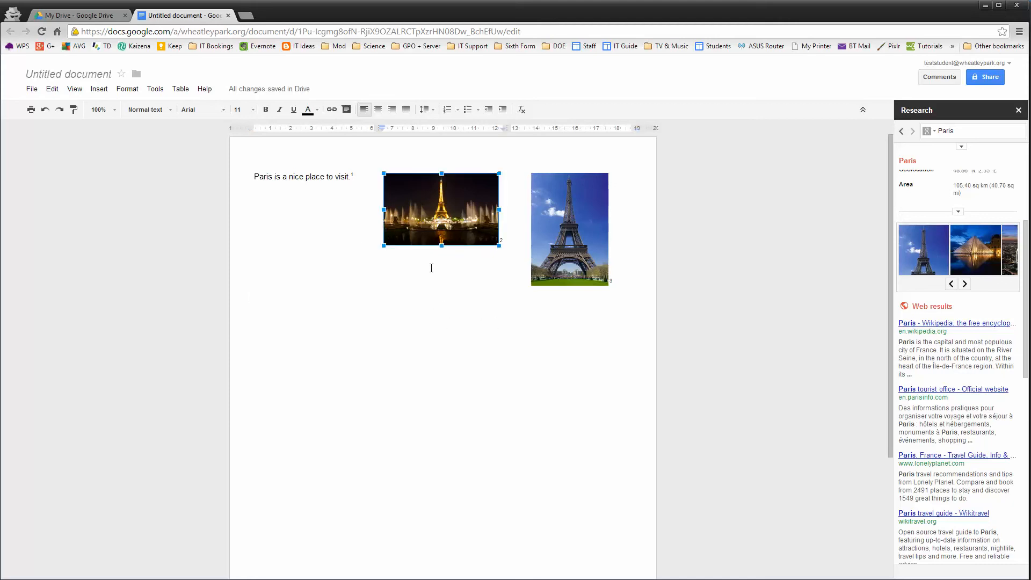
click(512, 236)
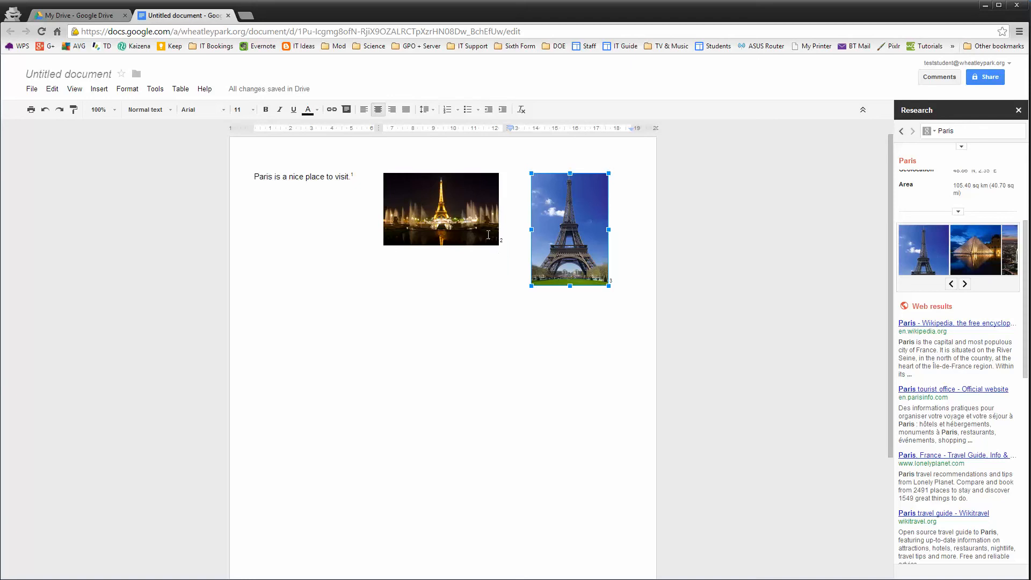
click(488, 235)
key(Down)
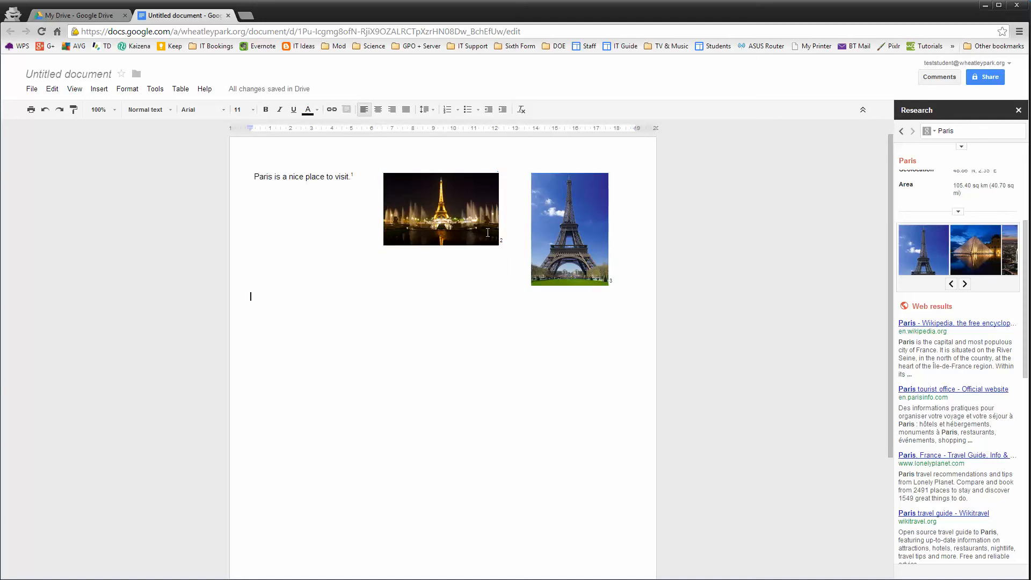
key(Up)
key(Return)
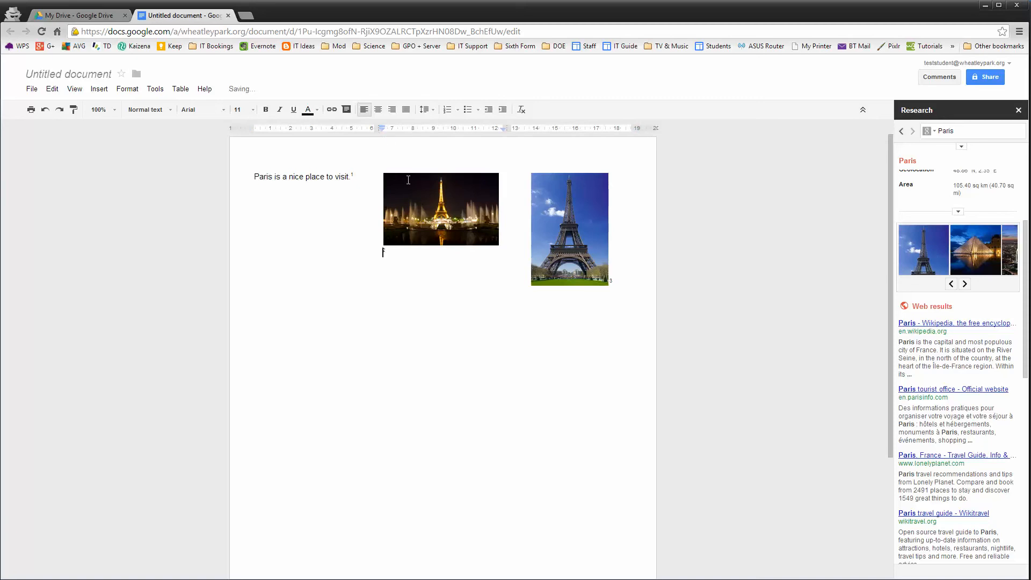
key(Return)
click(183, 89)
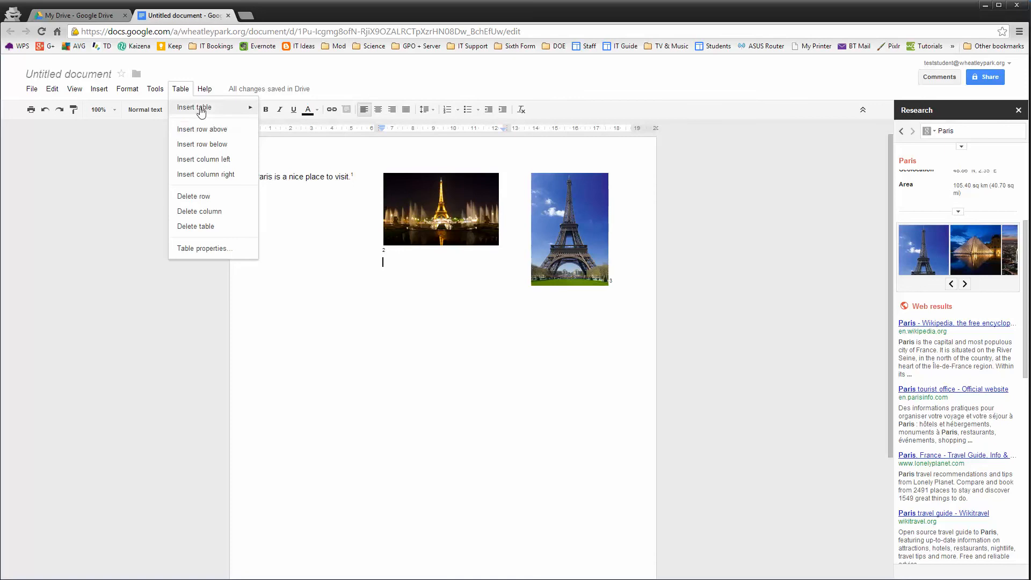
mouse_move(197, 107)
click(285, 114)
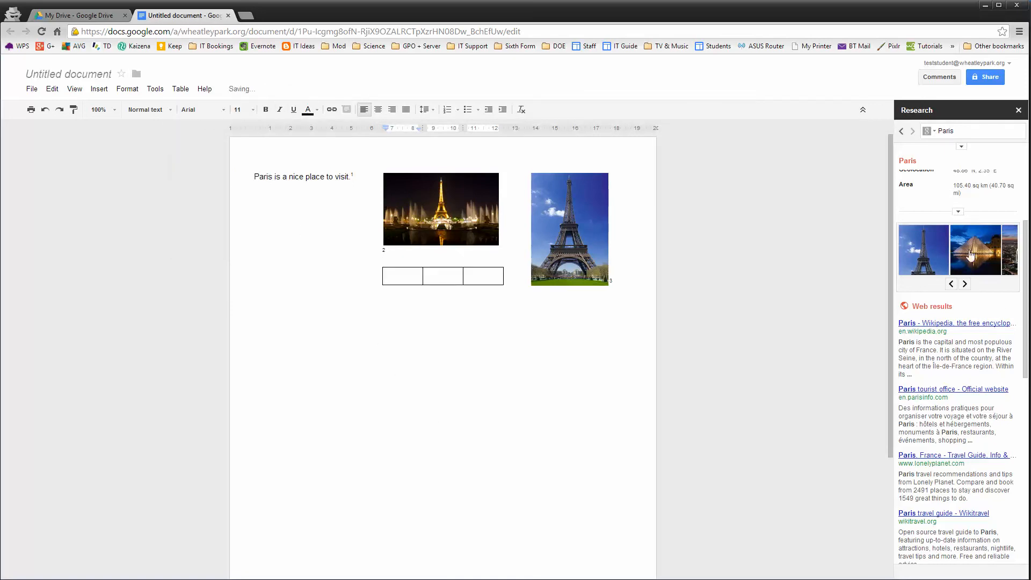
Step: Fill the three nested table cells with the Louvre pyramid at dusk, the ornate building, and the aerial city view from the research images
drag(982, 250, 416, 276)
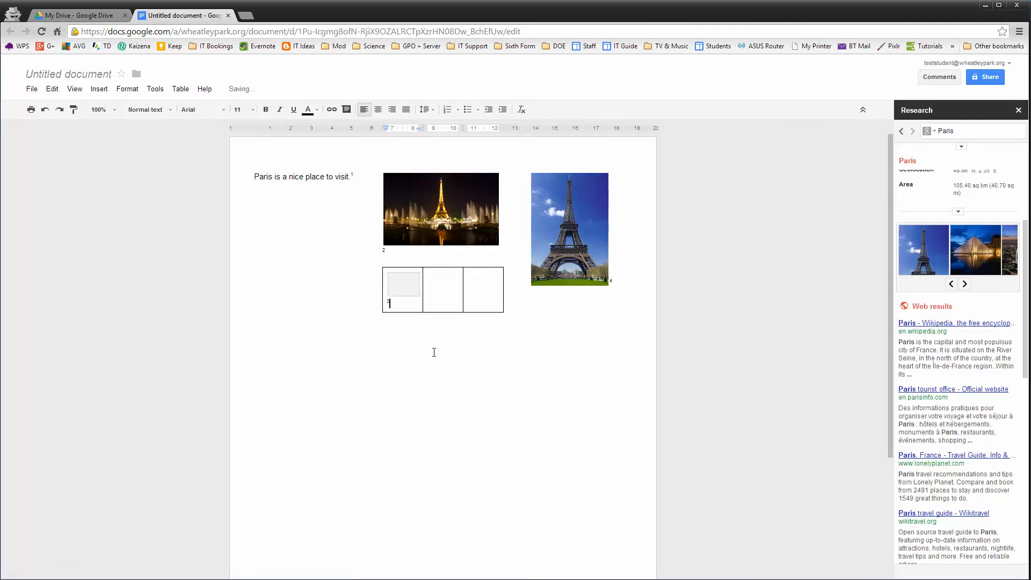
click(438, 286)
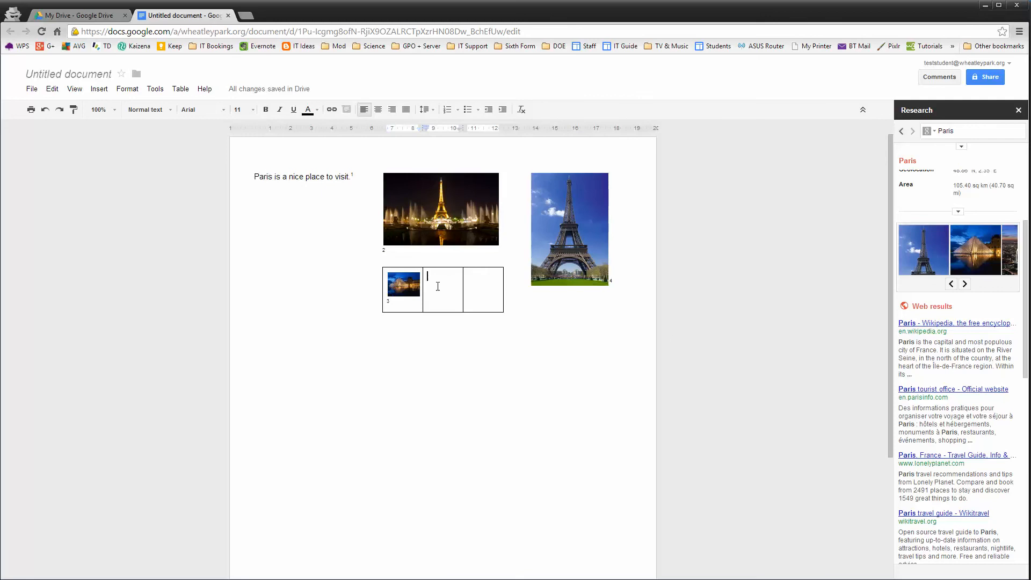
click(966, 285)
mouse_move(969, 256)
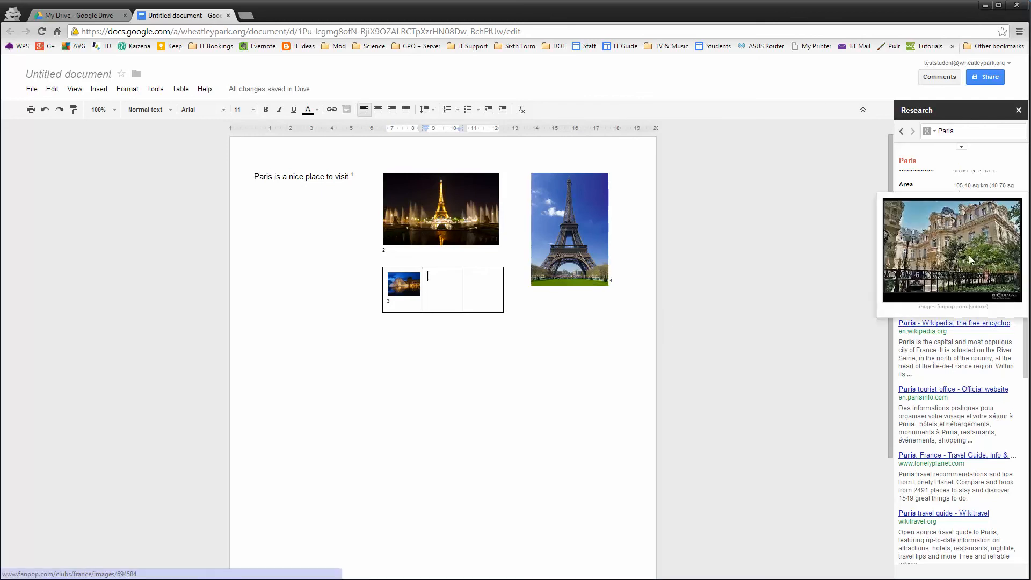
drag(970, 256, 446, 288)
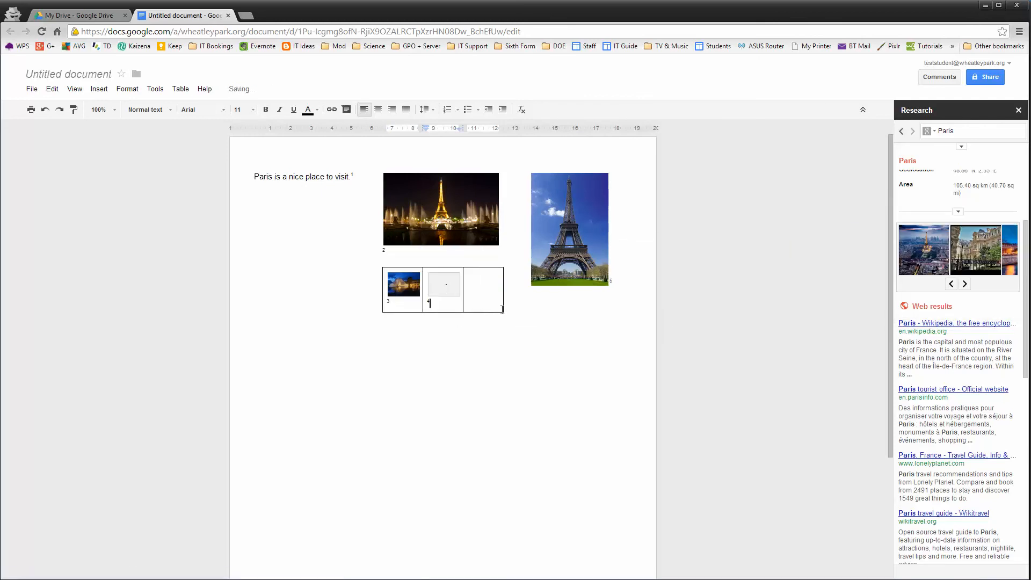
click(475, 281)
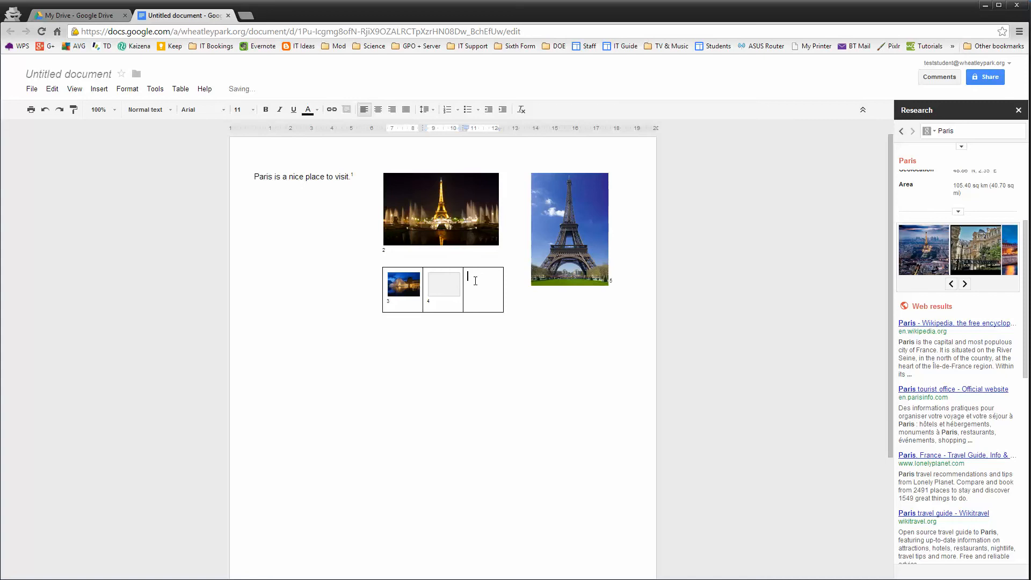
click(965, 285)
drag(976, 254, 476, 293)
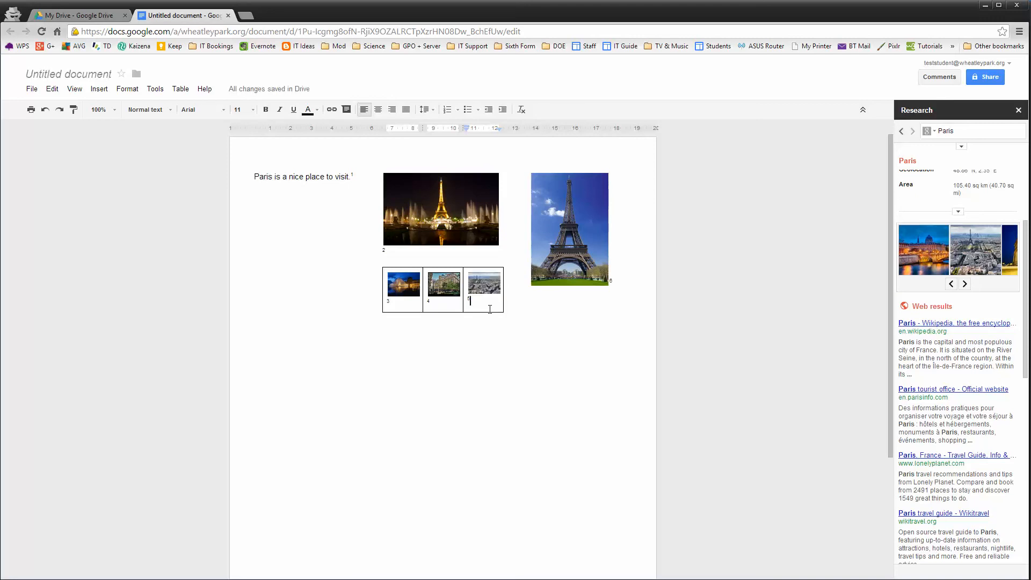
Step: Give the nested table a 0pt border and a golden yellow cell background, and check the page's footnotes
mouse_move(405, 300)
mouse_down()
mouse_move(362, 288)
mouse_move(405, 290)
mouse_up()
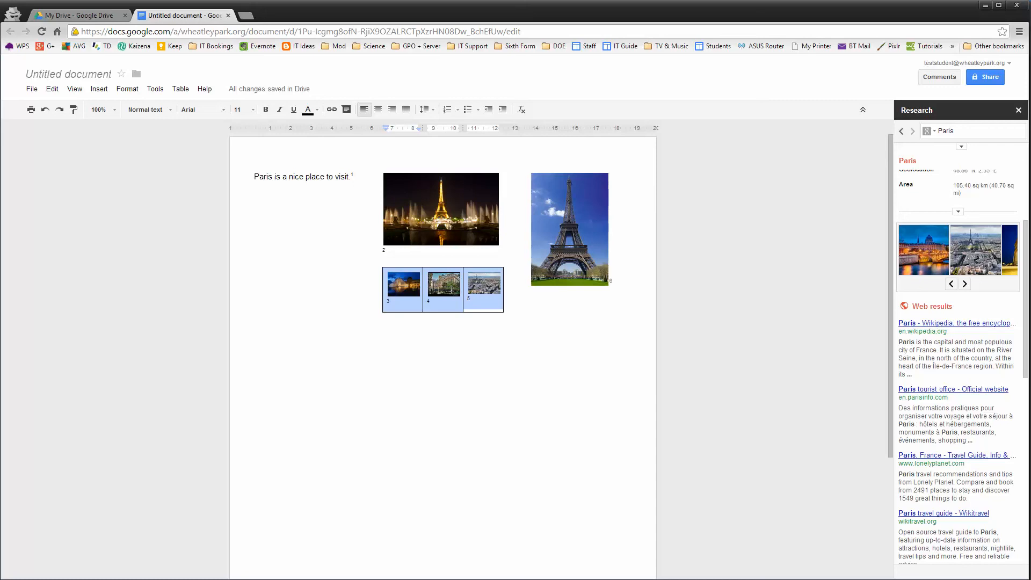
right_click(448, 306)
click(505, 521)
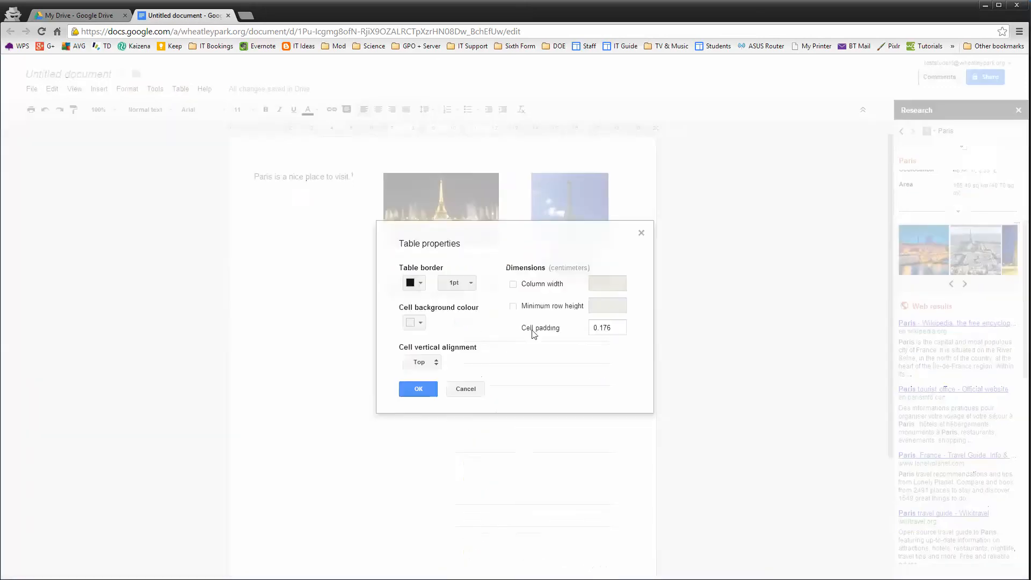
click(471, 283)
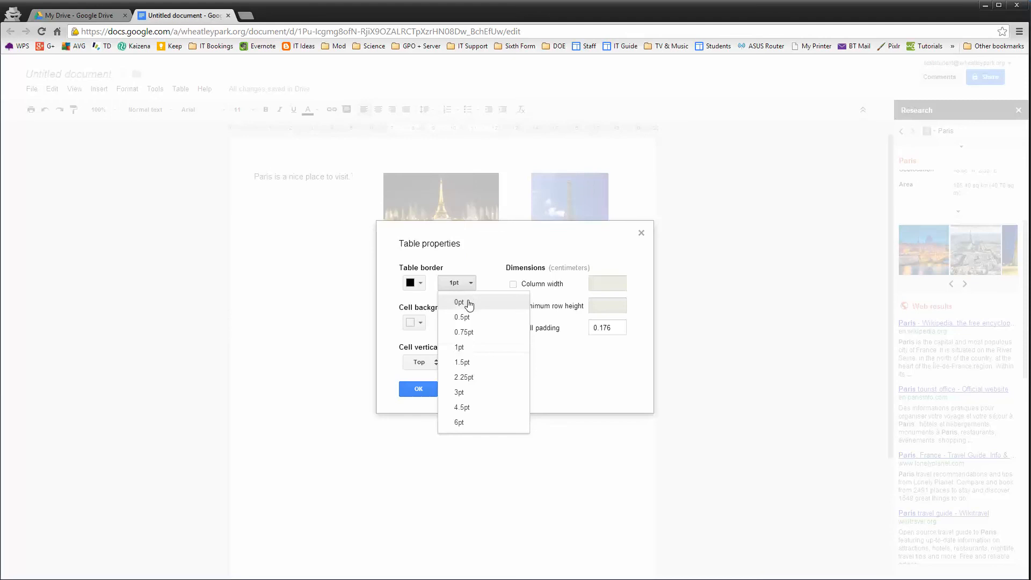
click(470, 303)
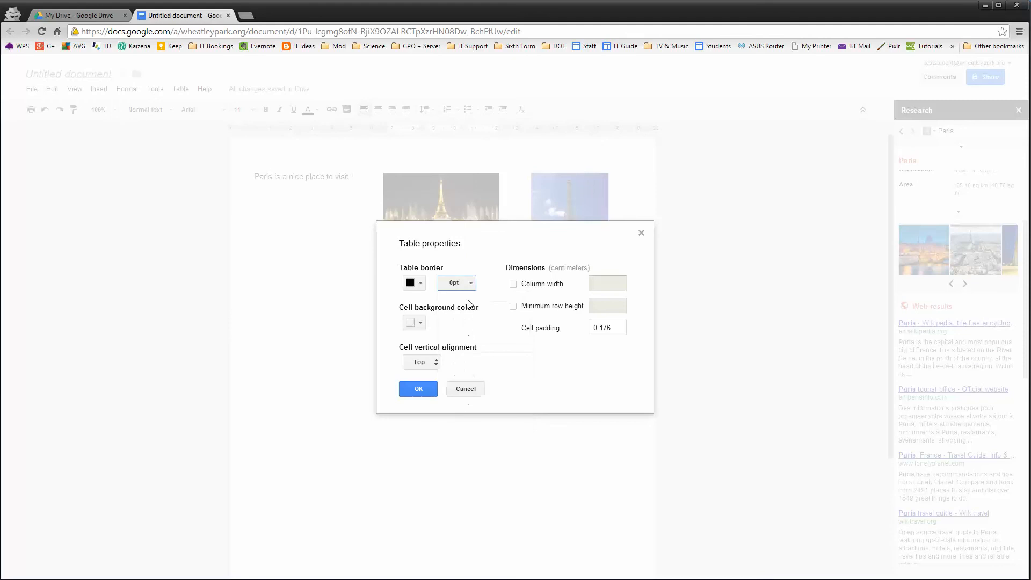
click(422, 325)
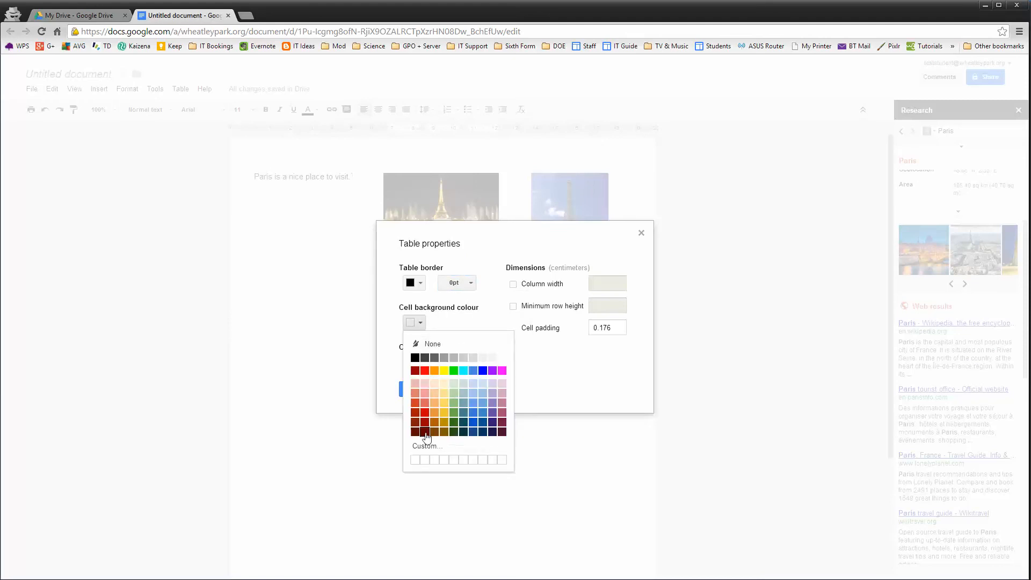
click(444, 413)
click(425, 388)
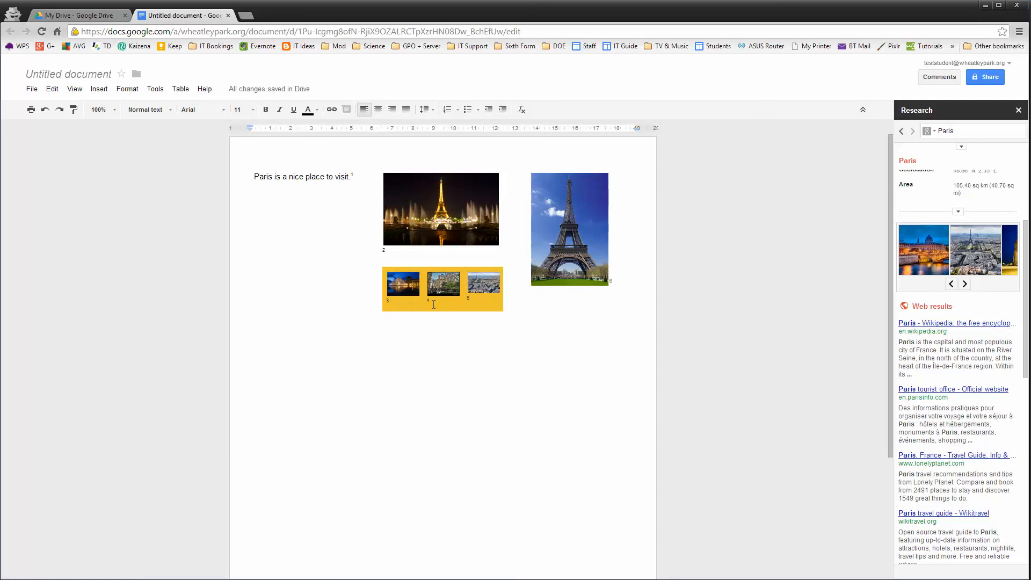
scroll(462, 400, down, 3)
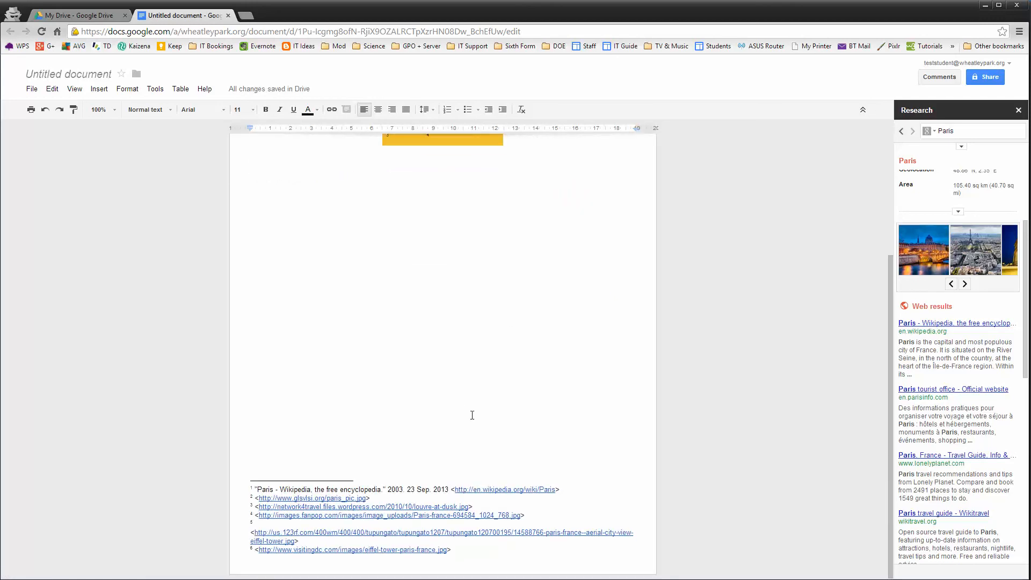
scroll(472, 416, up, 3)
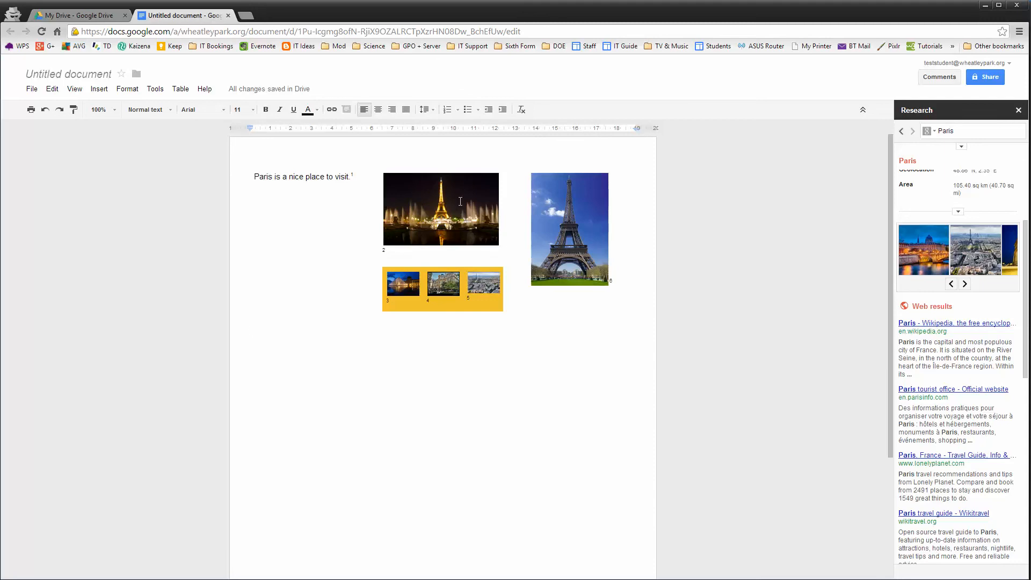
Step: Centre the night image of the Eiffel Tower in the middle cell
click(460, 202)
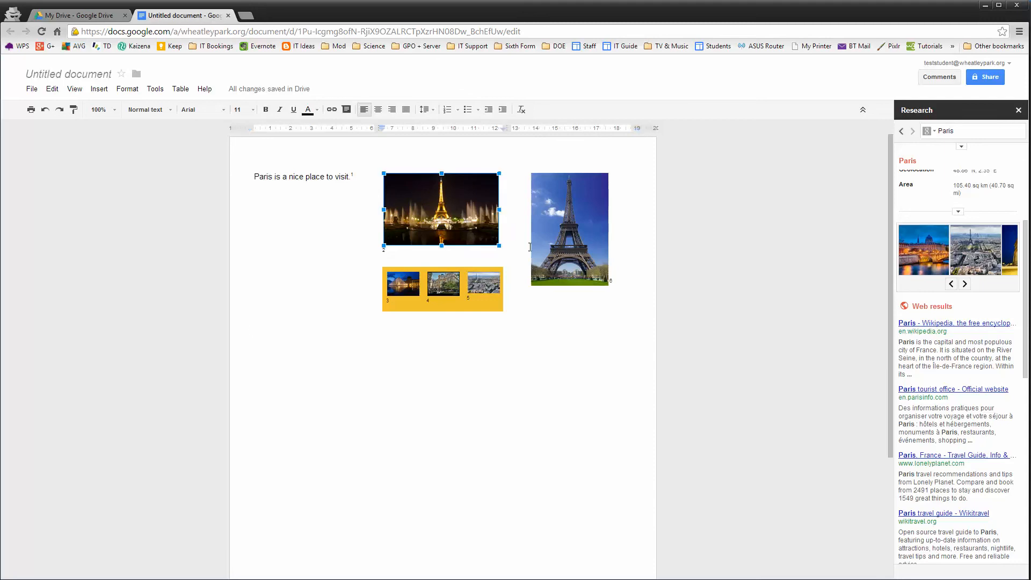
click(378, 113)
click(512, 404)
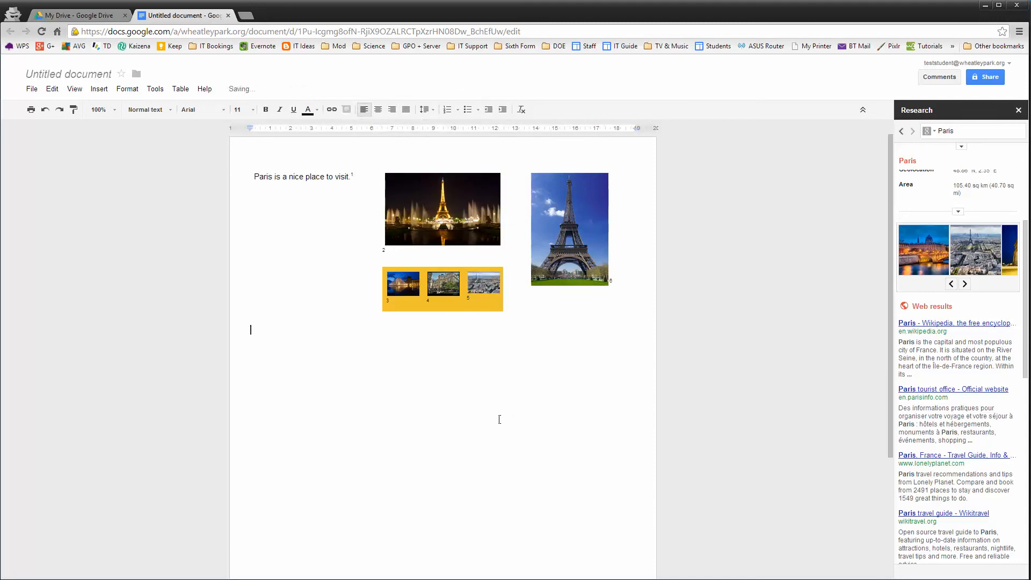